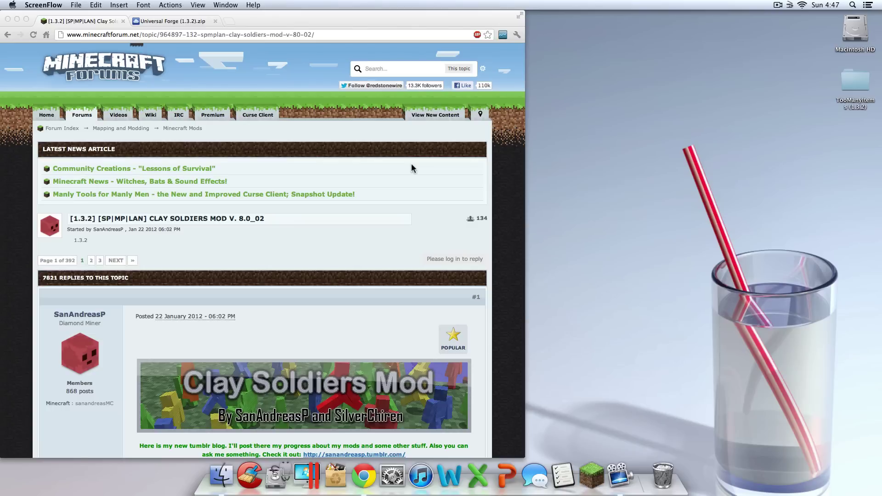
click(415, 243)
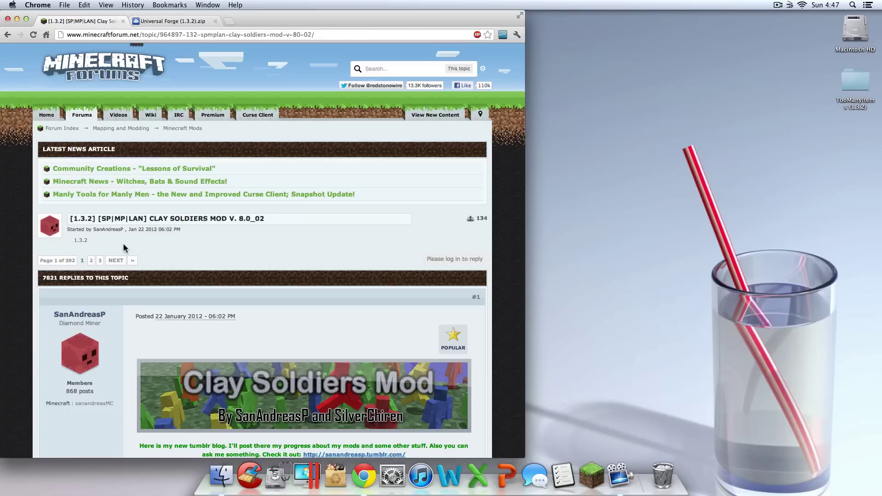
scroll(289, 310, down, 3)
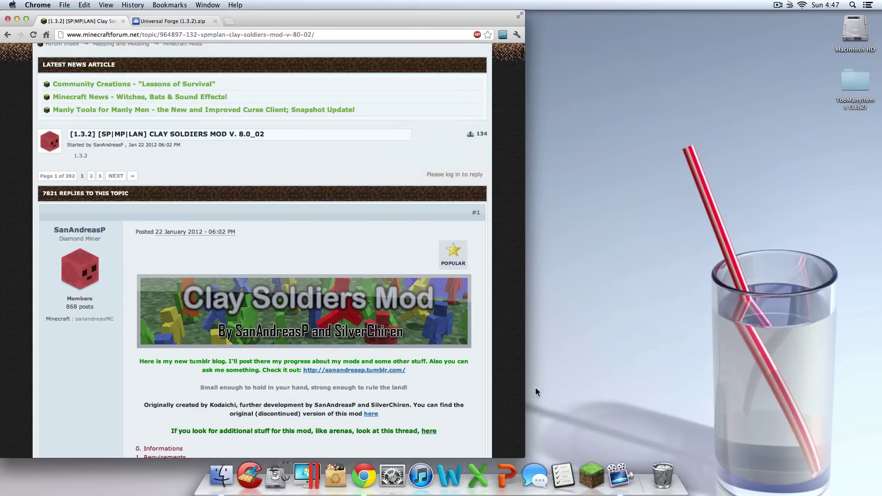
Start the Minecraft launcher, go through its options and log in with the saved account.
click(588, 467)
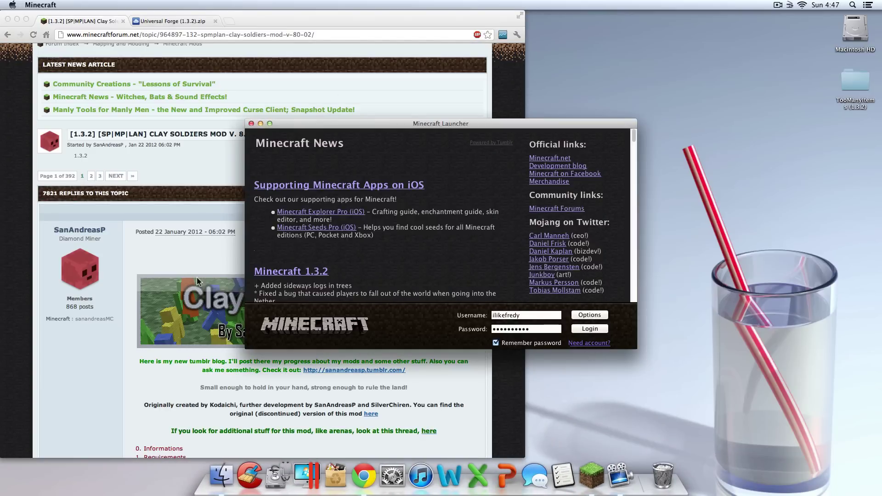
drag(393, 123, 469, 103)
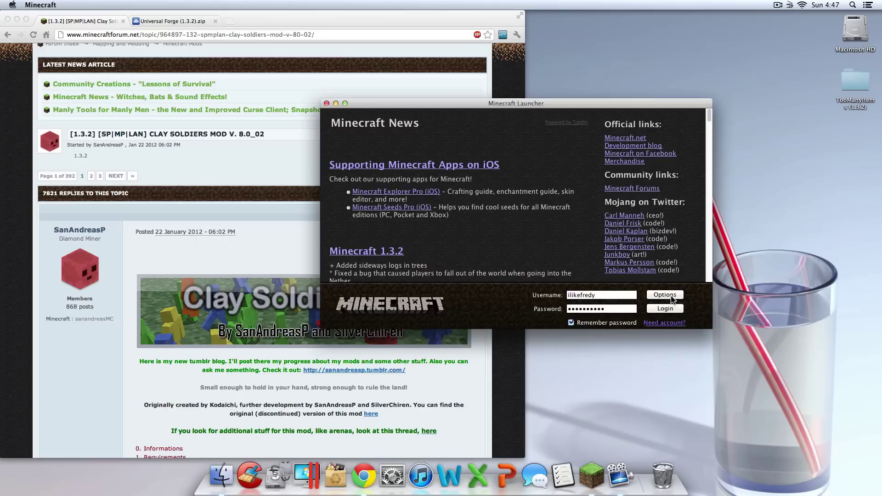
click(665, 295)
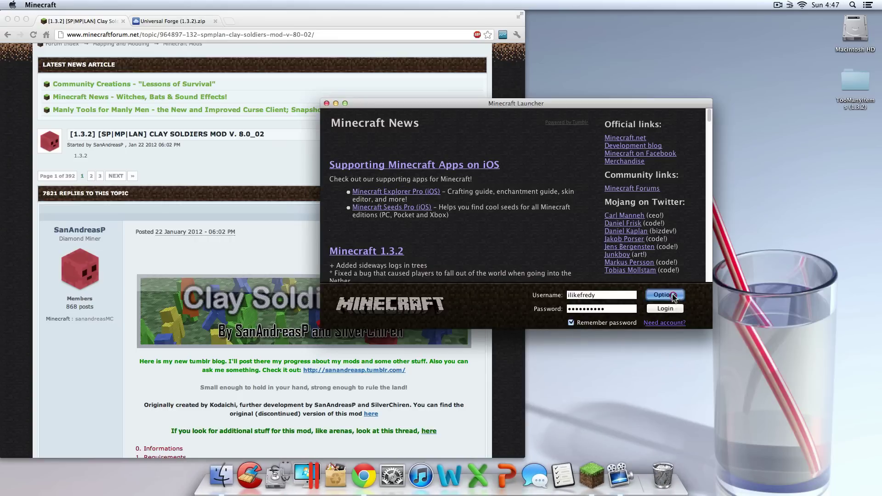
click(600, 209)
click(615, 241)
click(665, 309)
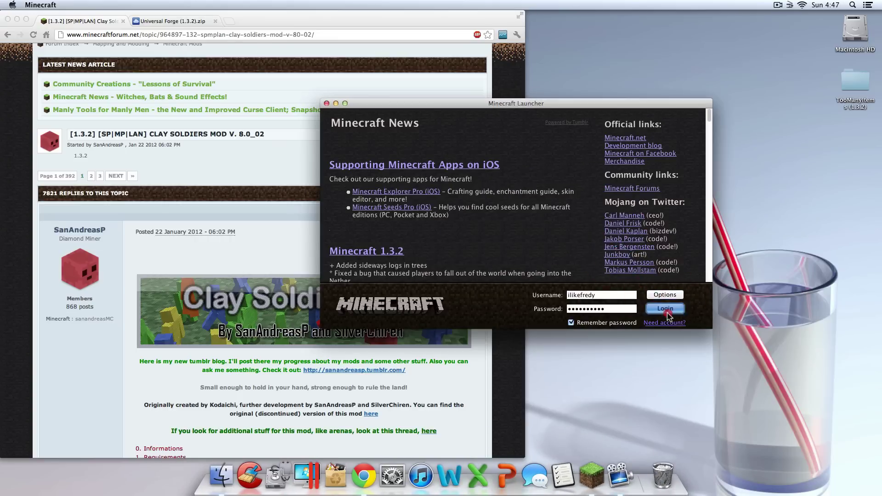
Move the Minecraft game window clear of the forum page, close the game and return to the browser.
drag(601, 105, 763, 8)
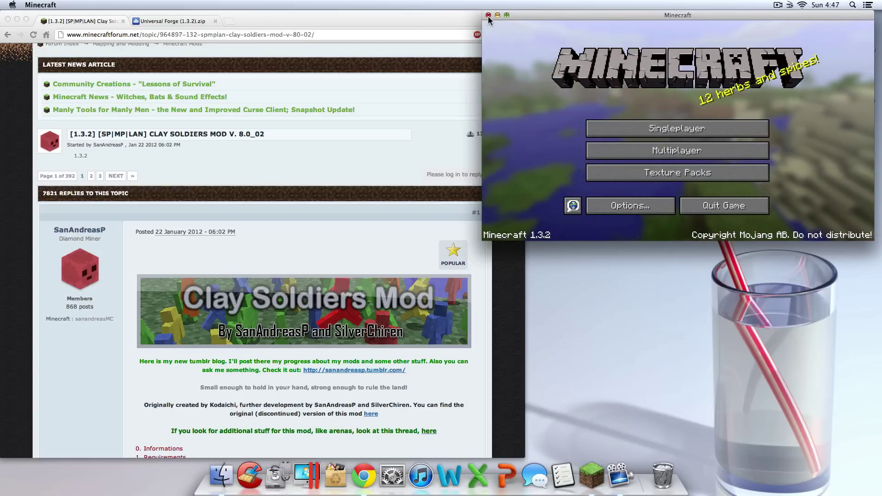
click(489, 15)
click(421, 147)
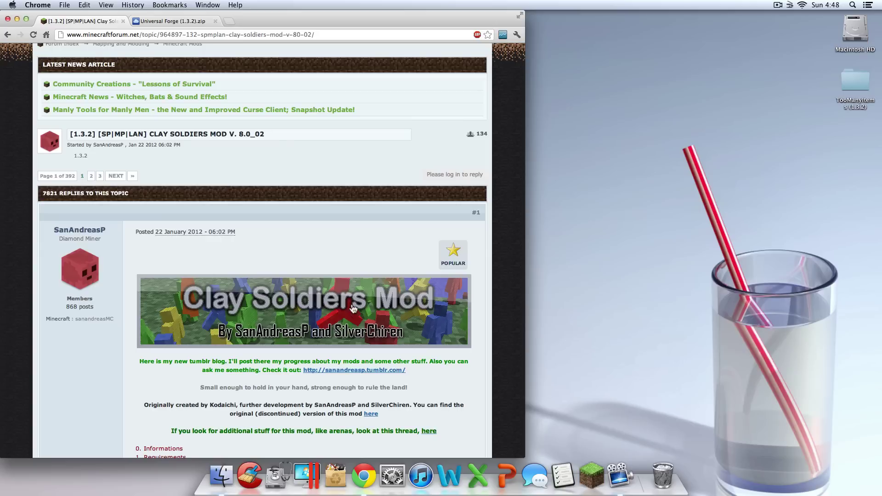
Look at the Universal Forge (1.3.2).zip download page and return to the Clay Soldiers Mod topic.
click(198, 23)
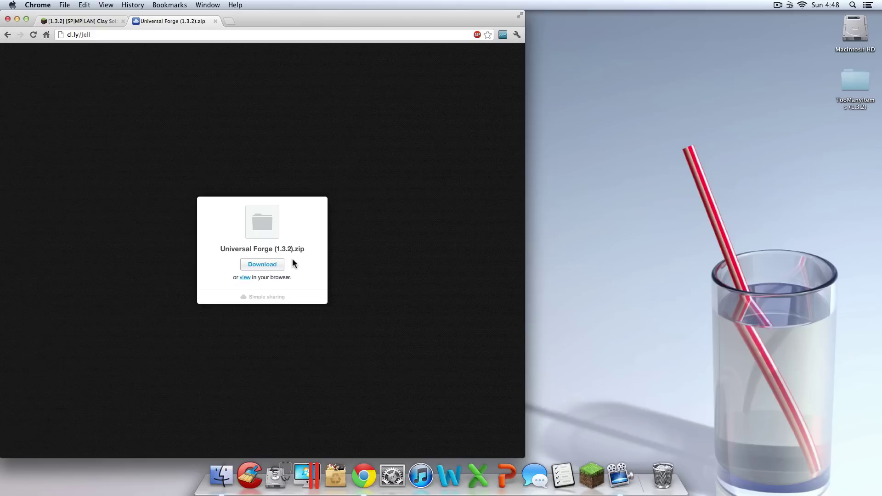
click(276, 267)
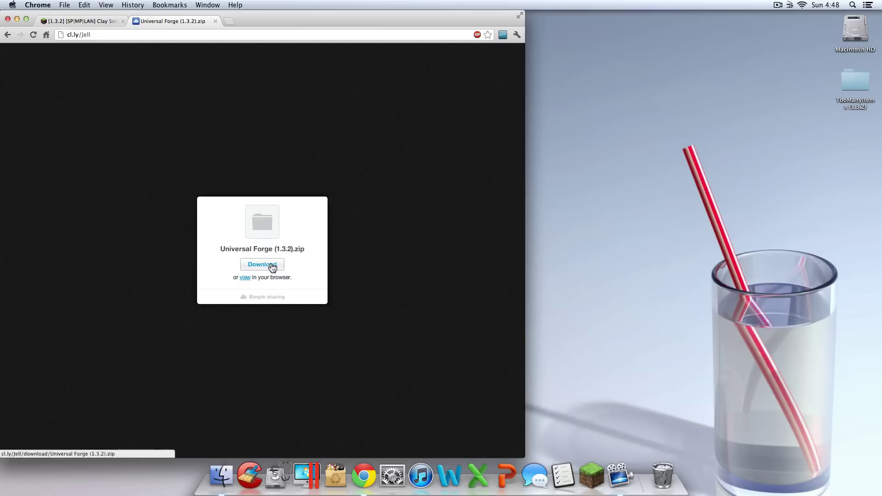
click(105, 23)
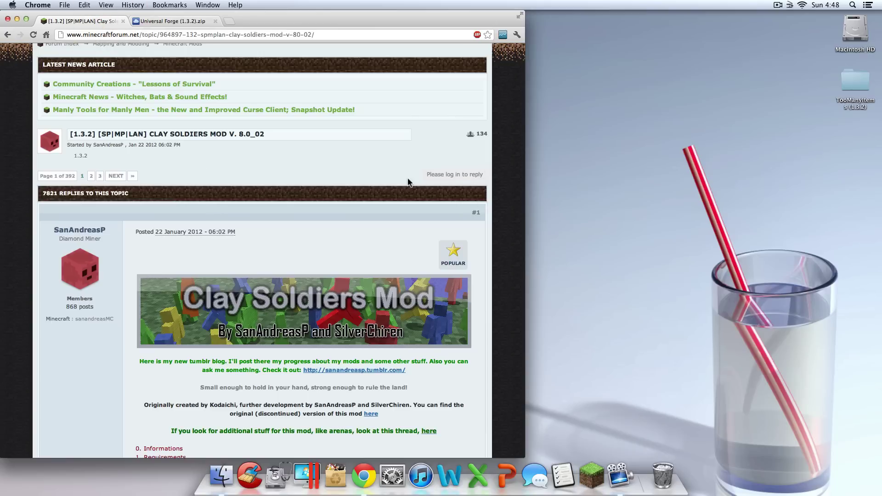
Widen the browser window and download Clay Soldiers Mod v. 8.0_02 for MC 1.3.2, keeping the CSM_v8_02_universal.jar file.
drag(524, 173, 881, 175)
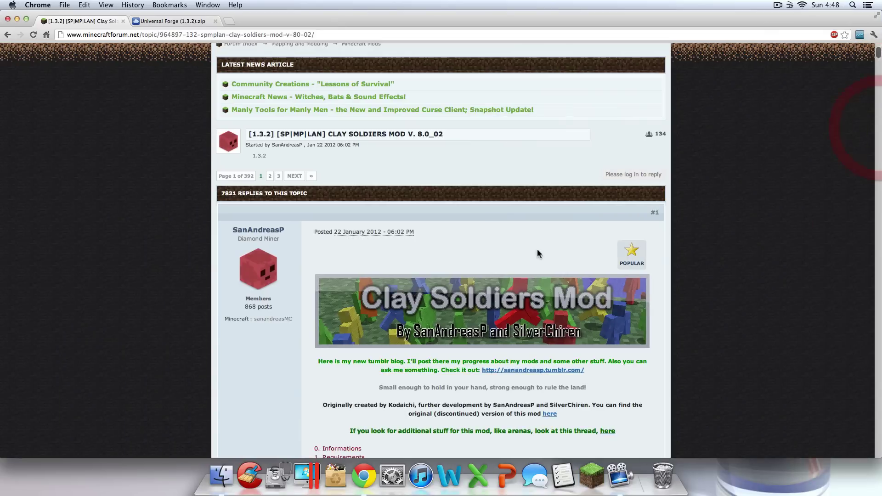
scroll(528, 239, down, 10)
scroll(527, 234, down, 20)
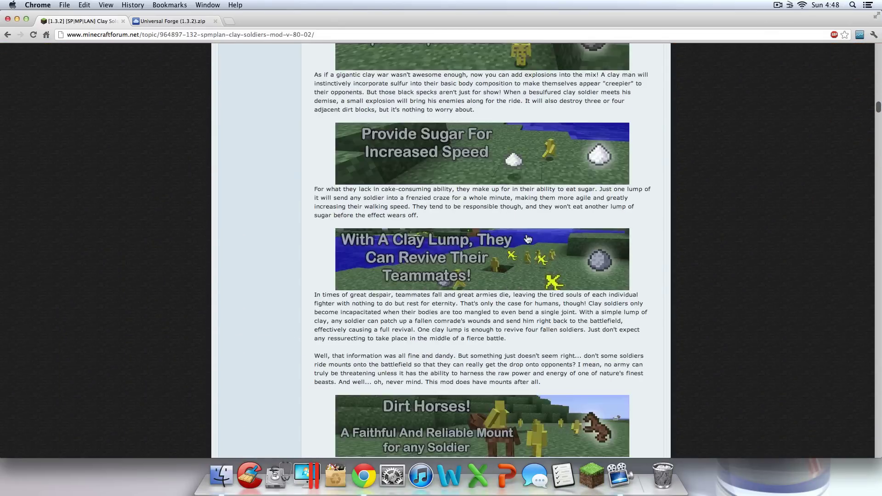
scroll(528, 238, down, 20)
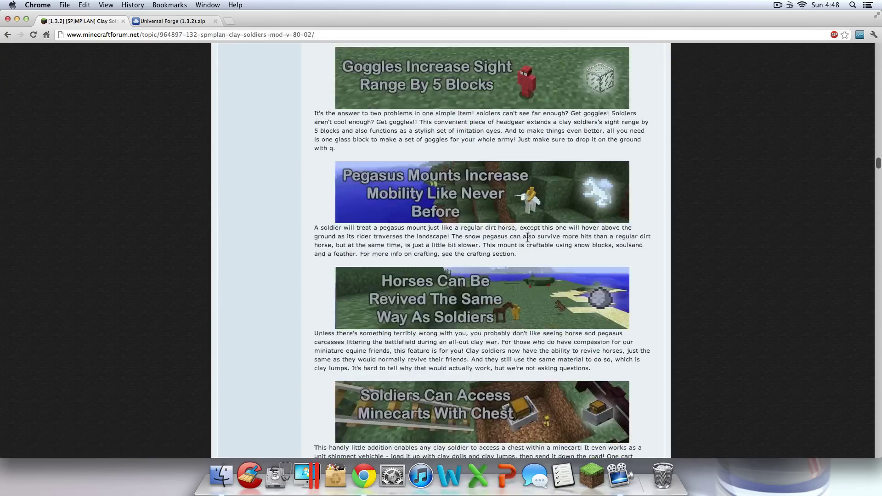
scroll(531, 247, down, 20)
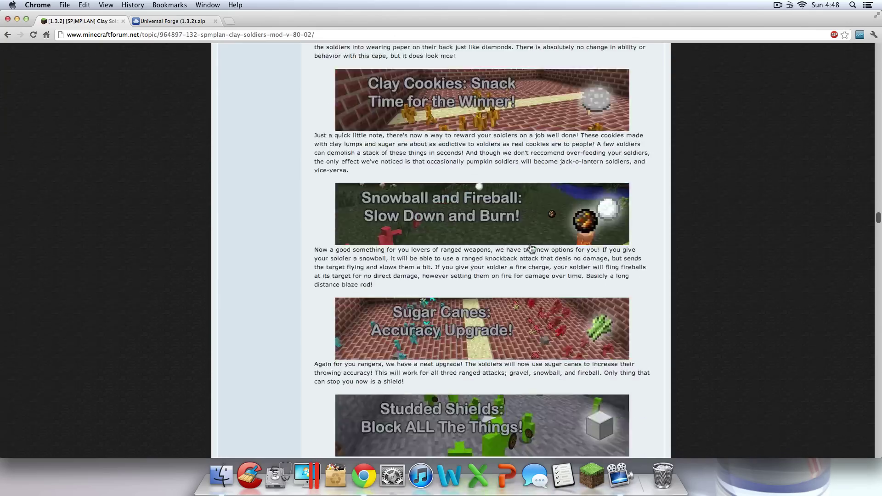
scroll(532, 249, down, 20)
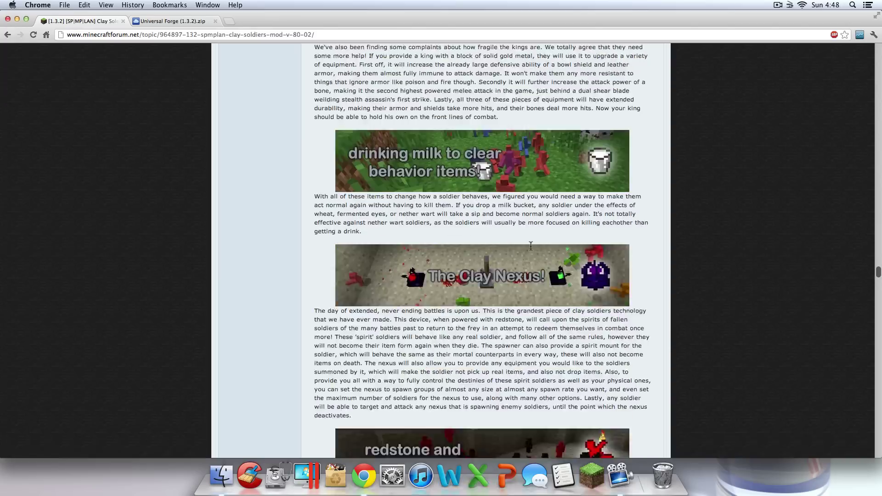
scroll(532, 251, down, 20)
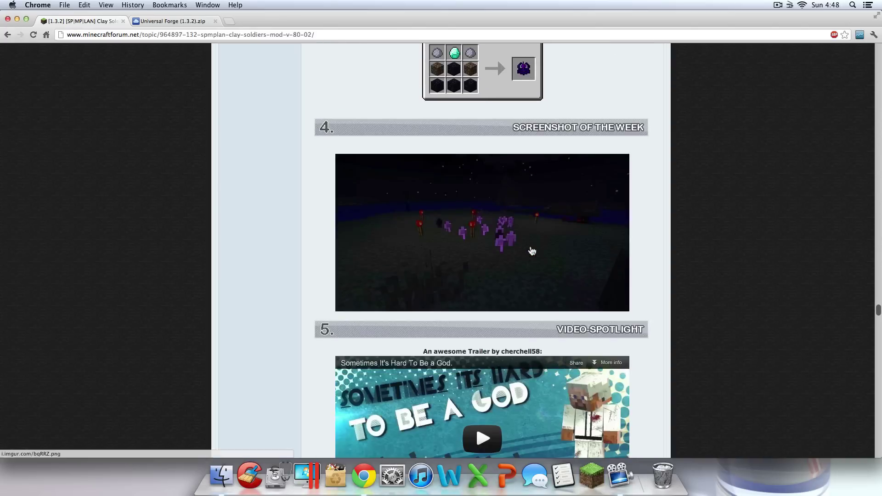
scroll(533, 255, down, 20)
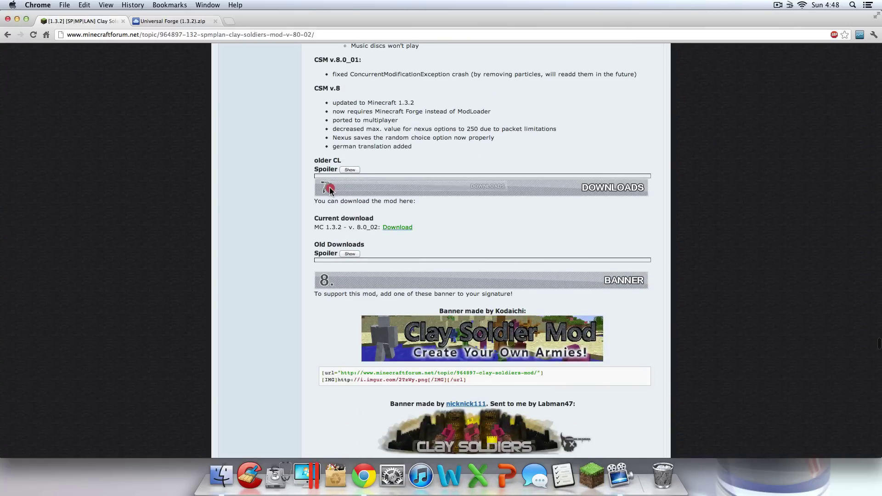
click(390, 189)
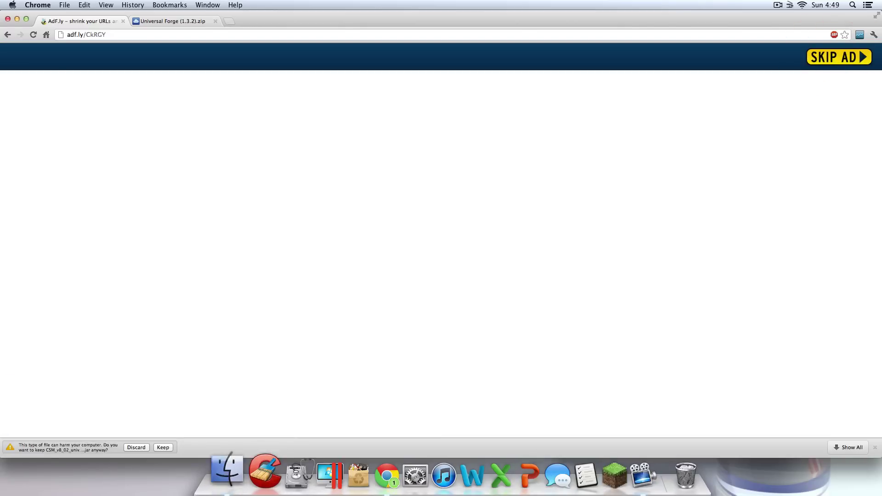
click(163, 448)
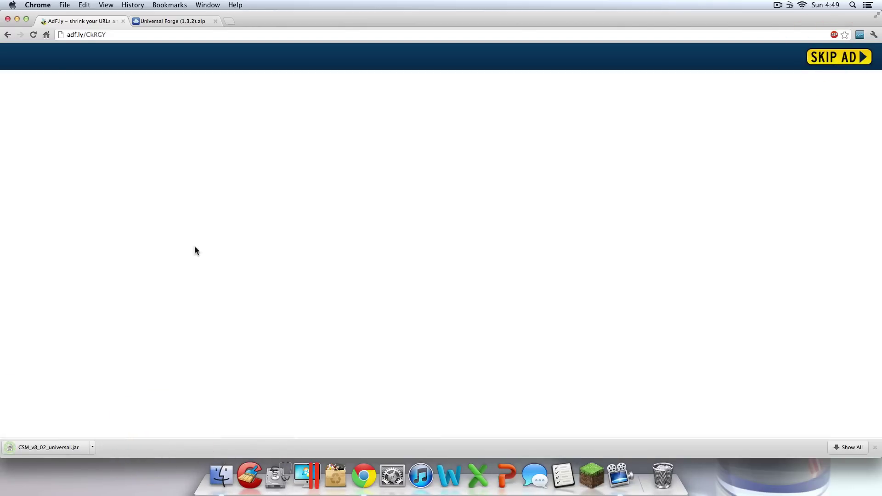
Return to the forum topic from the ad page and download Universal Forge (1.3.2).zip from its sharing page.
click(8, 36)
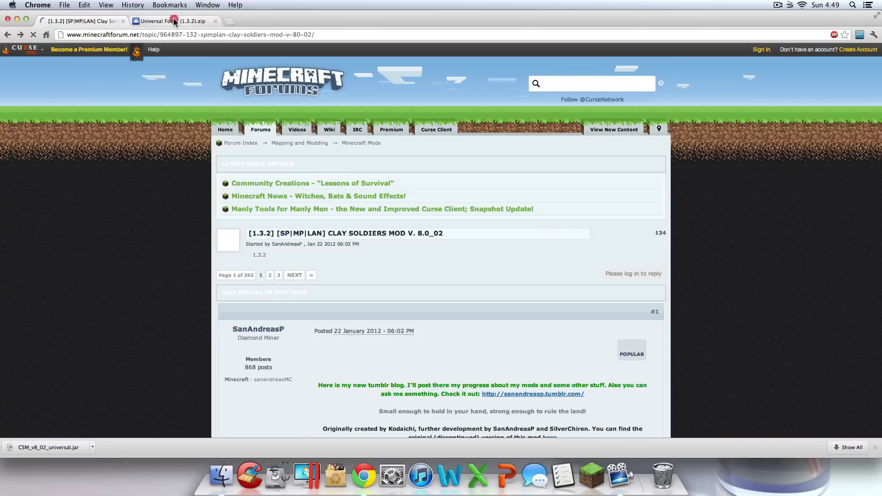
click(172, 21)
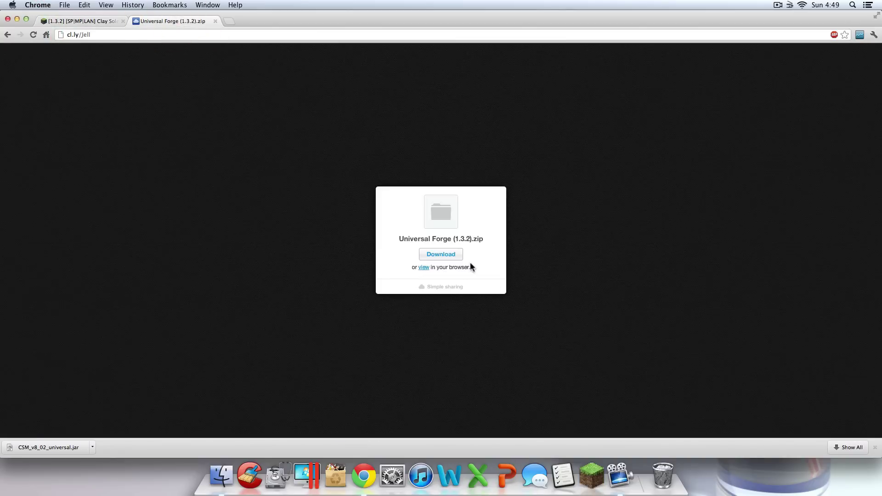
click(456, 256)
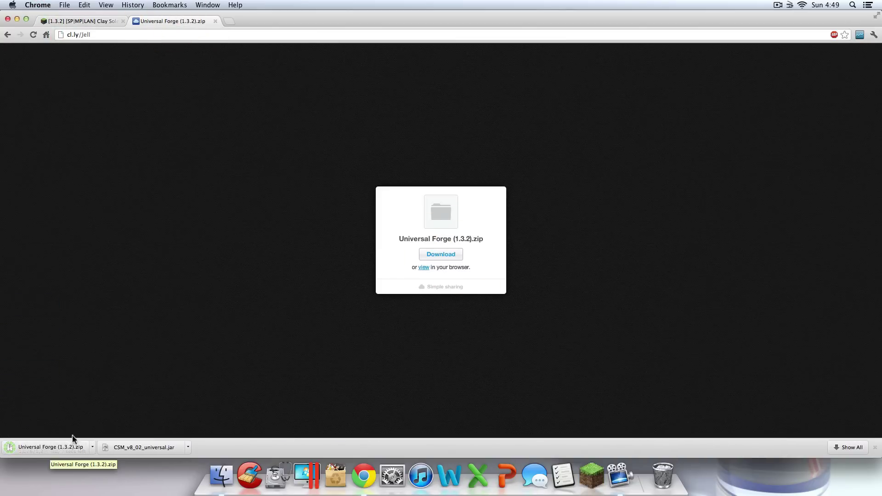
Open the Downloads folder in Finder, narrow the browser window and move both downloaded files onto the desktop.
click(219, 482)
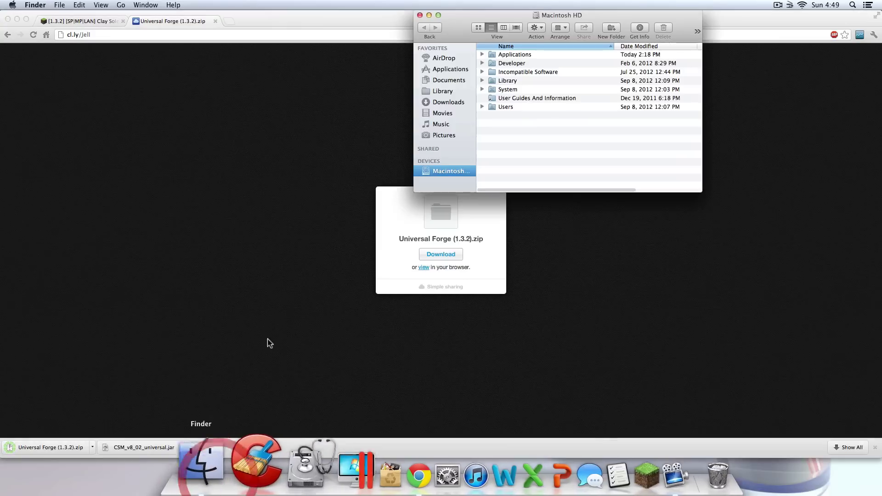
click(448, 102)
drag(545, 85, 532, 30)
mouse_move(756, 20)
mouse_down()
mouse_move(547, 23)
mouse_move(783, 12)
mouse_move(757, 4)
mouse_up()
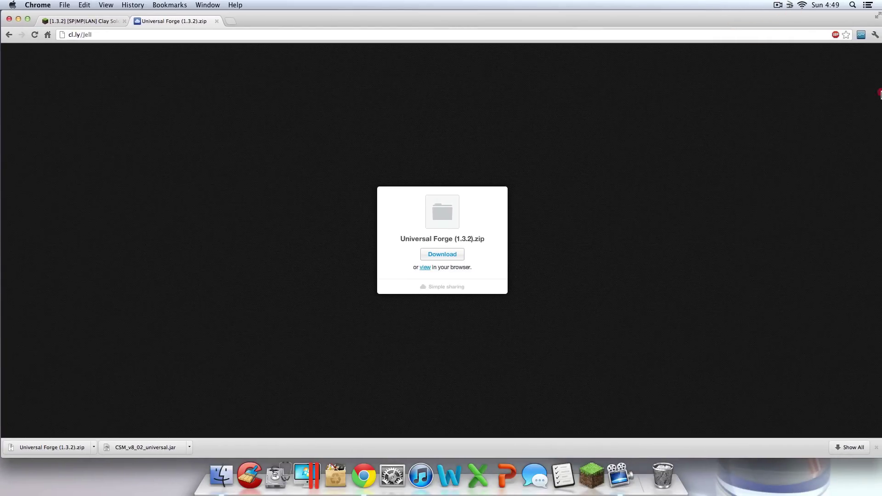
drag(804, 19, 802, 20)
drag(879, 92, 410, 115)
click(60, 21)
drag(529, 60, 842, 208)
Arrange the Universal Forge zip and the CSM jar below the TooManyItems folder and clean up the desktop icons.
right_click(834, 275)
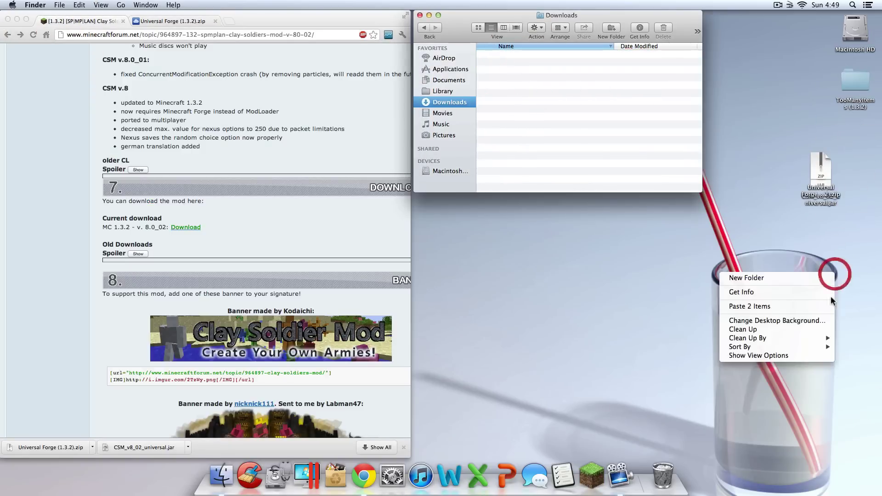
click(798, 327)
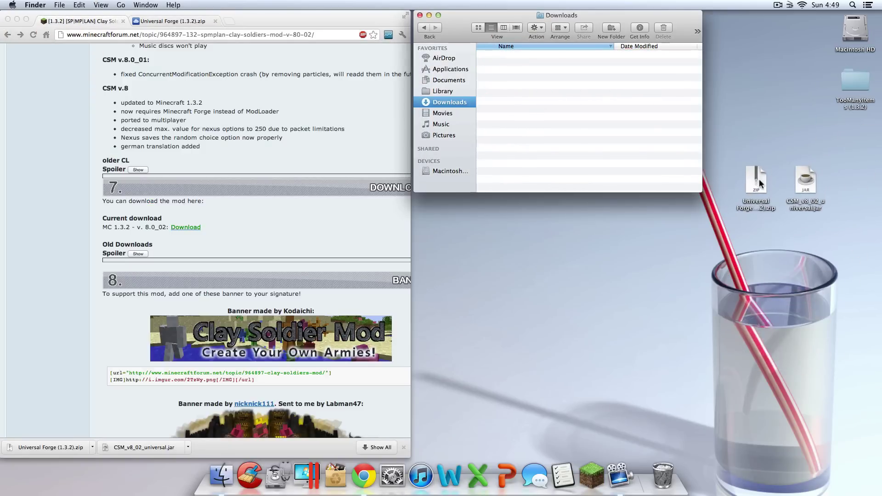
drag(759, 183, 862, 142)
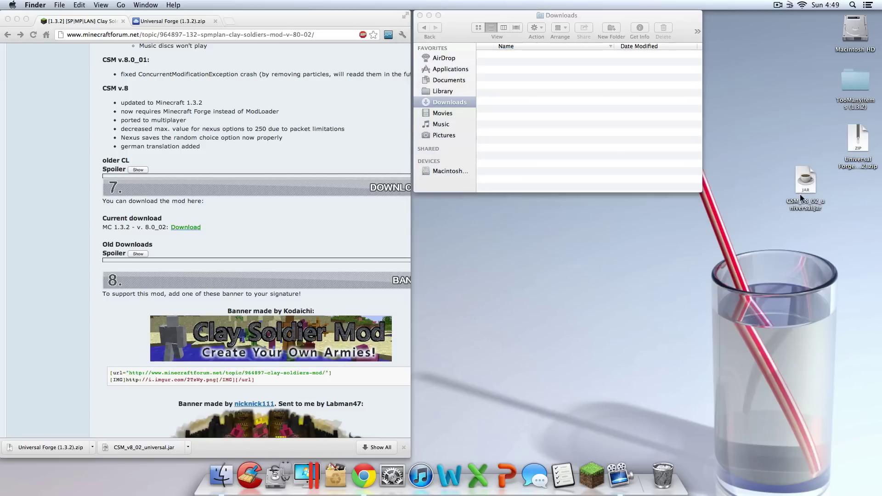
drag(801, 199, 857, 221)
right_click(738, 241)
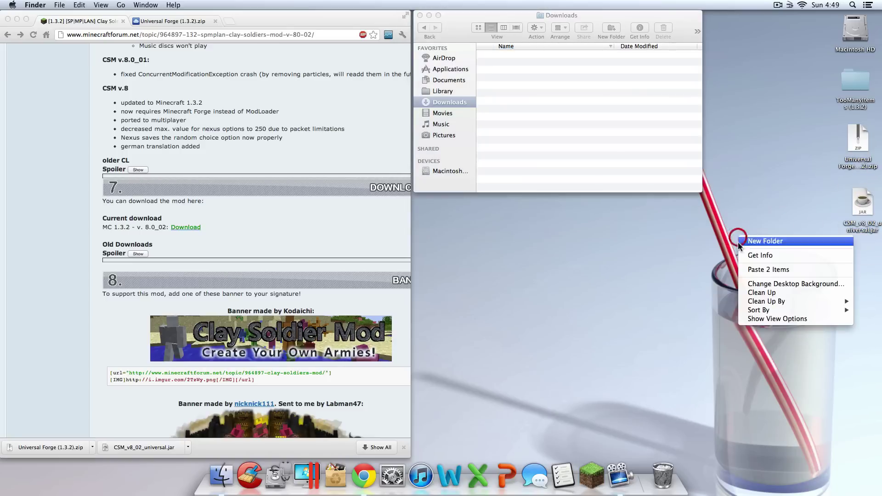
click(753, 292)
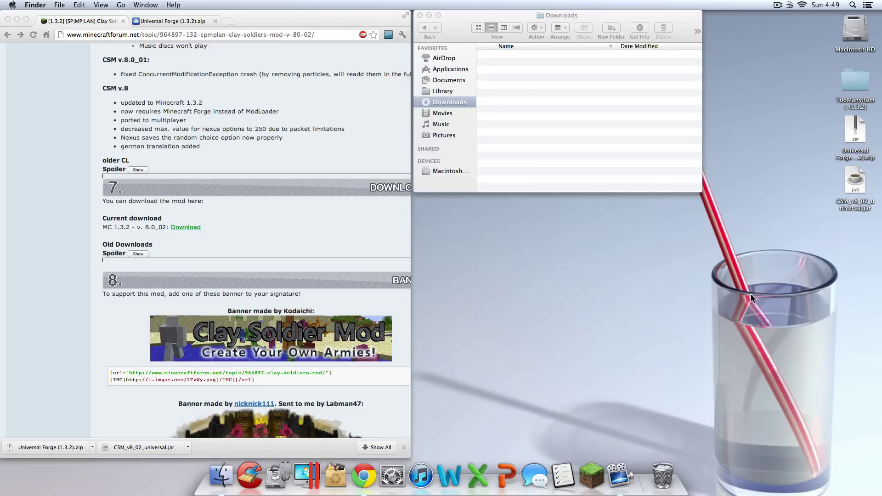
Close the Downloads window and minimize the browser to clear the desktop.
click(577, 128)
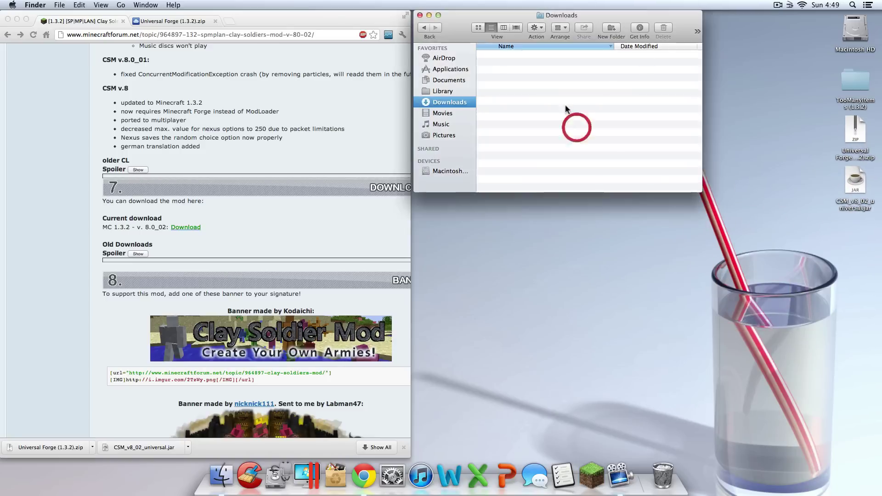
click(420, 16)
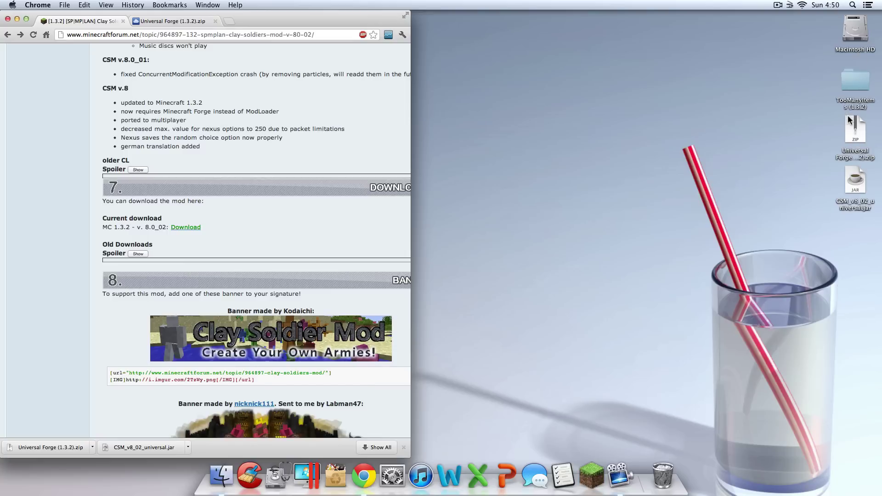
click(18, 18)
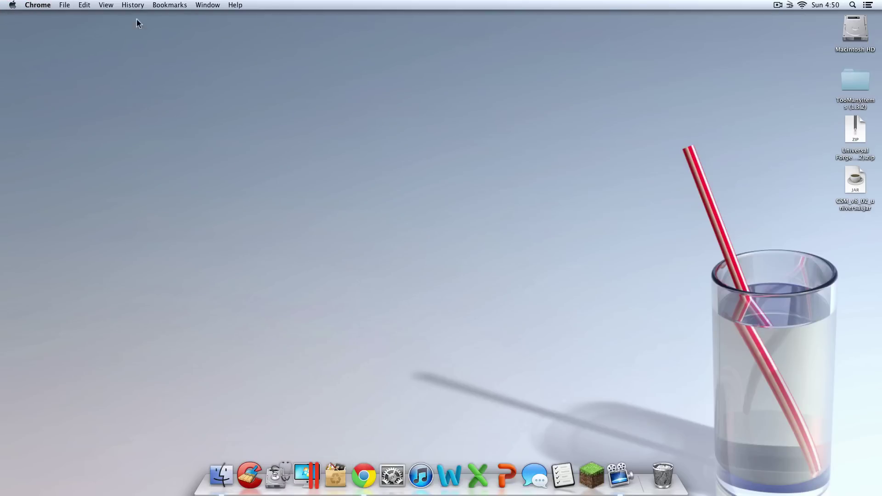
Go to the ~/Library folder in Finder.
click(195, 90)
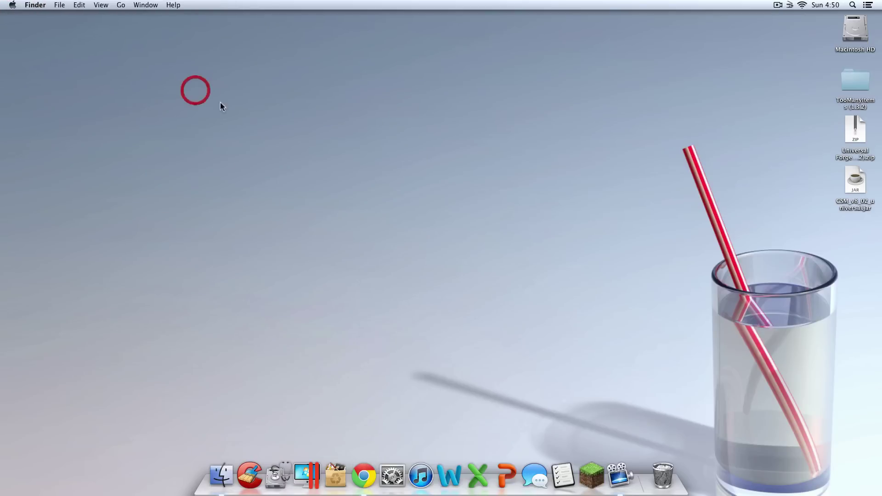
click(403, 252)
click(120, 6)
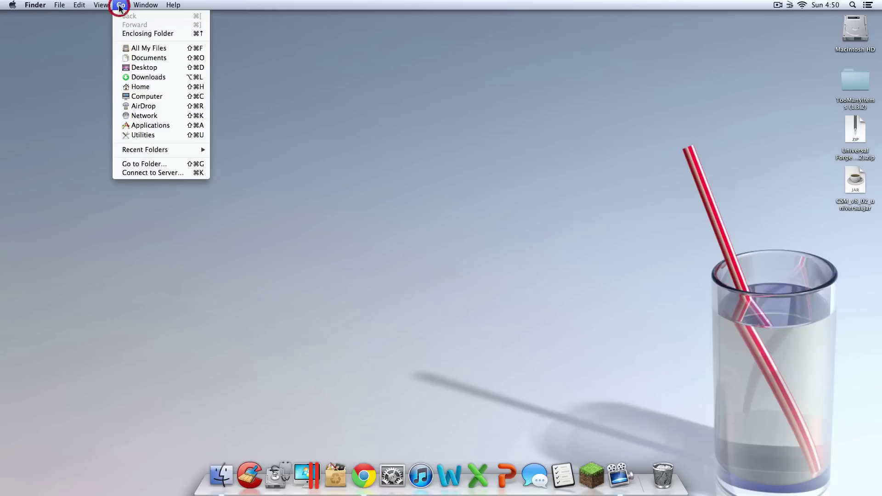
click(181, 165)
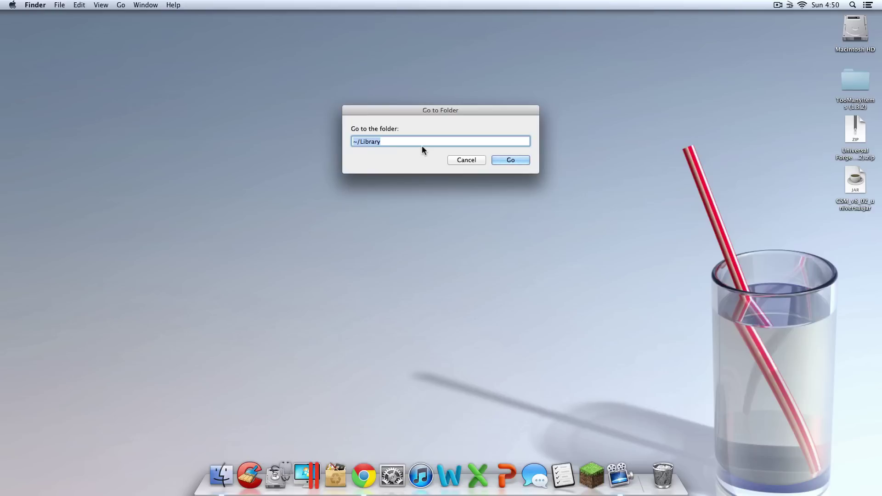
click(411, 142)
click(509, 161)
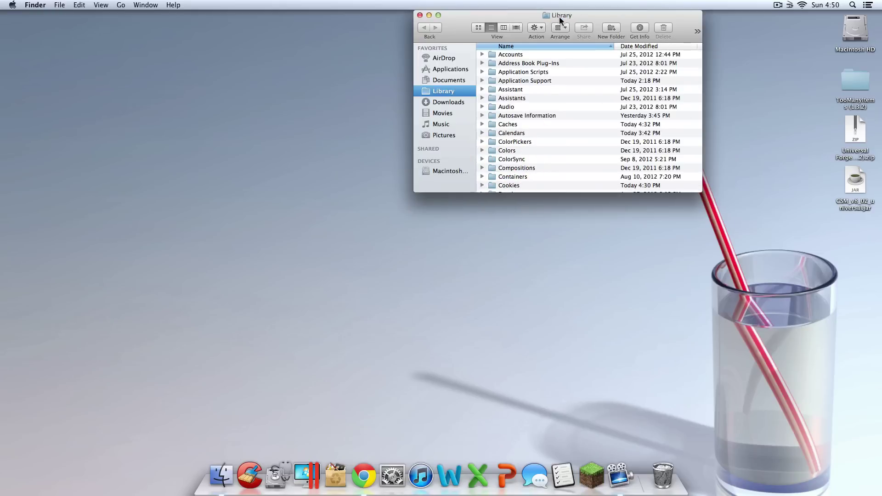
Open the bin folder inside Application Support's minecraft folder.
click(533, 81)
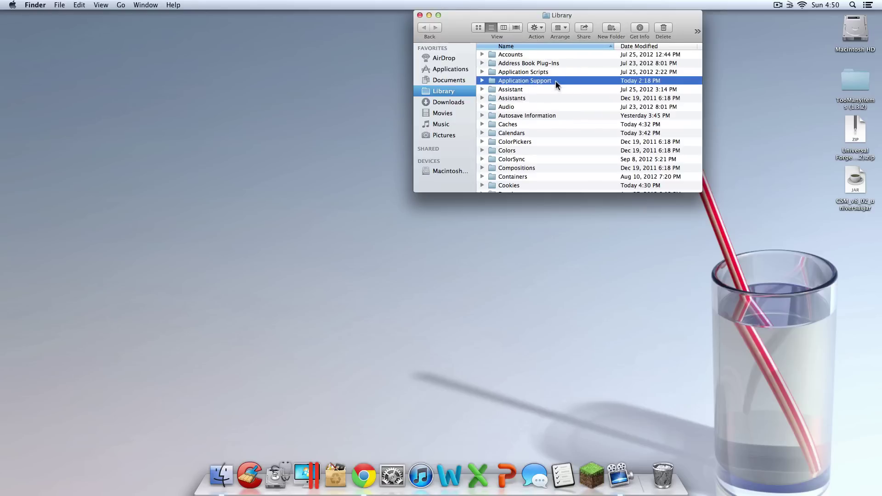
double_click(556, 81)
click(556, 81)
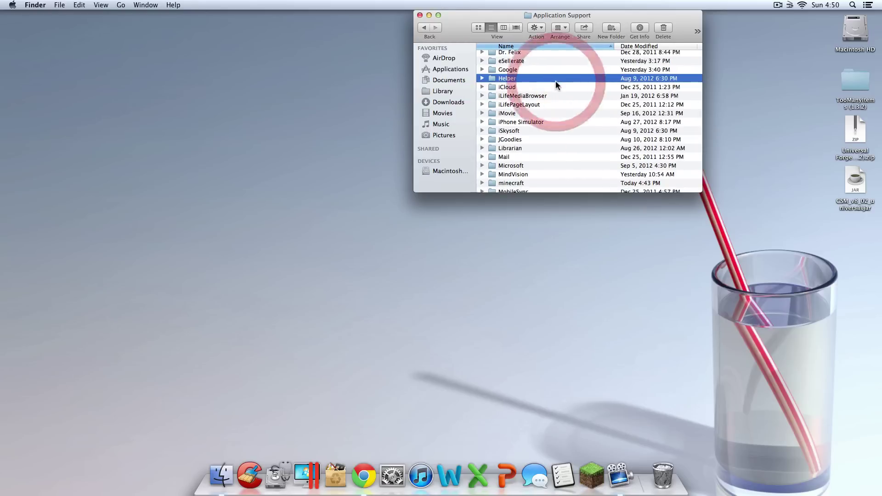
key(m)
click(529, 183)
double_click(529, 183)
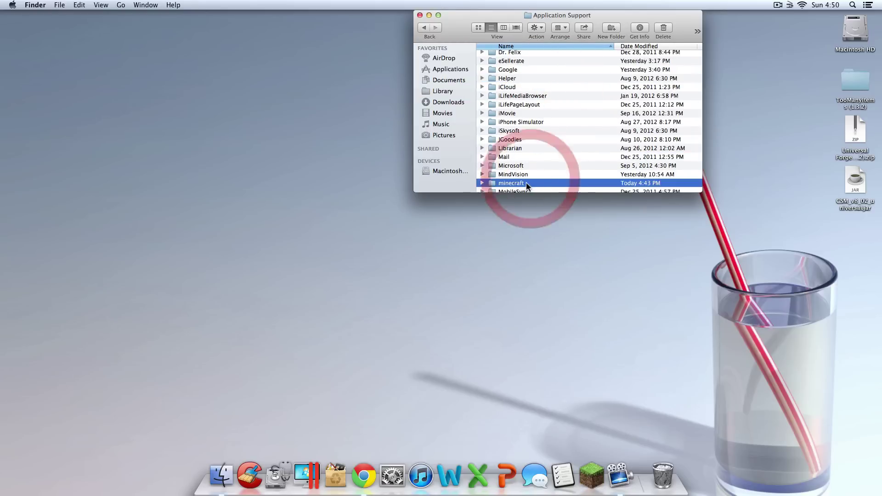
click(531, 55)
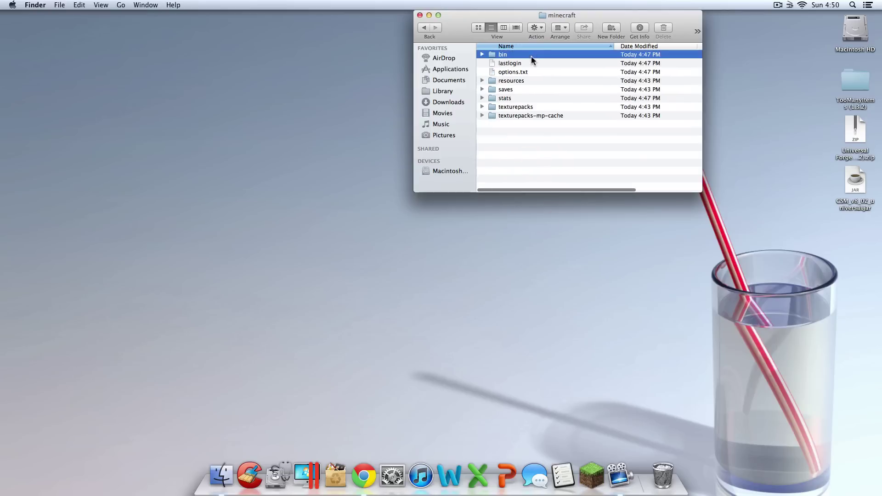
double_click(532, 55)
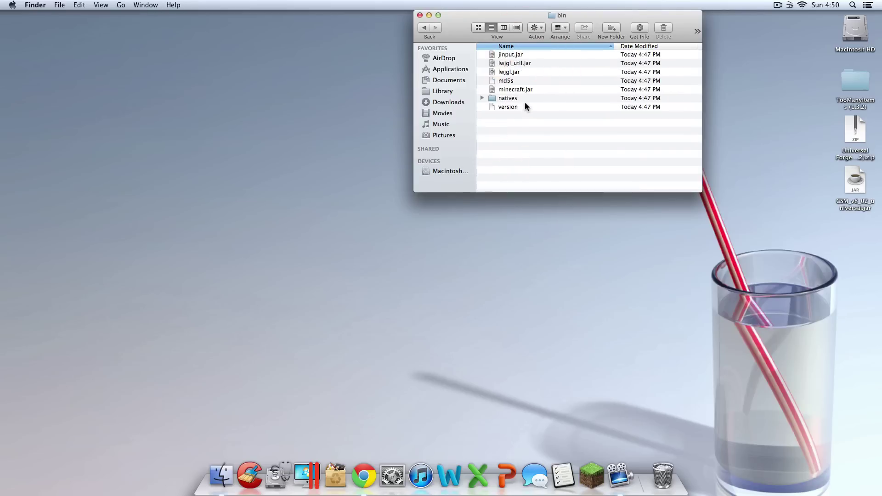
Extract minecraft.jar to the Desktop with The Unarchiver.
click(527, 90)
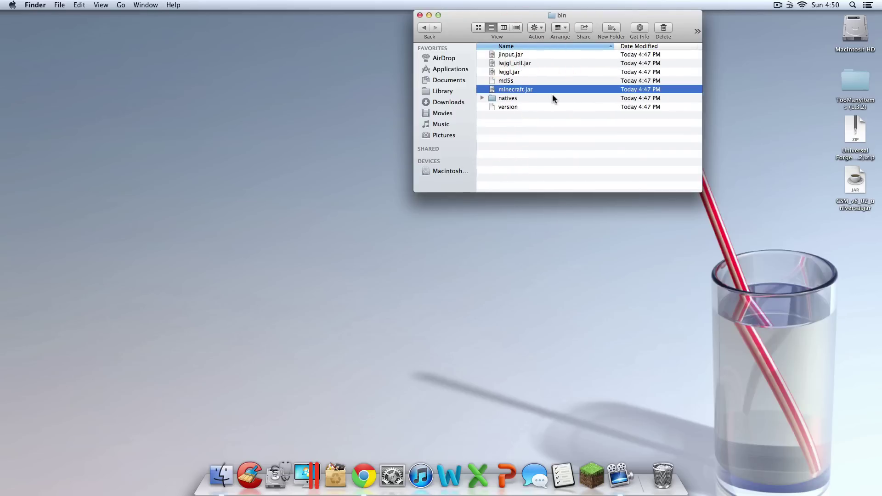
right_click(540, 90)
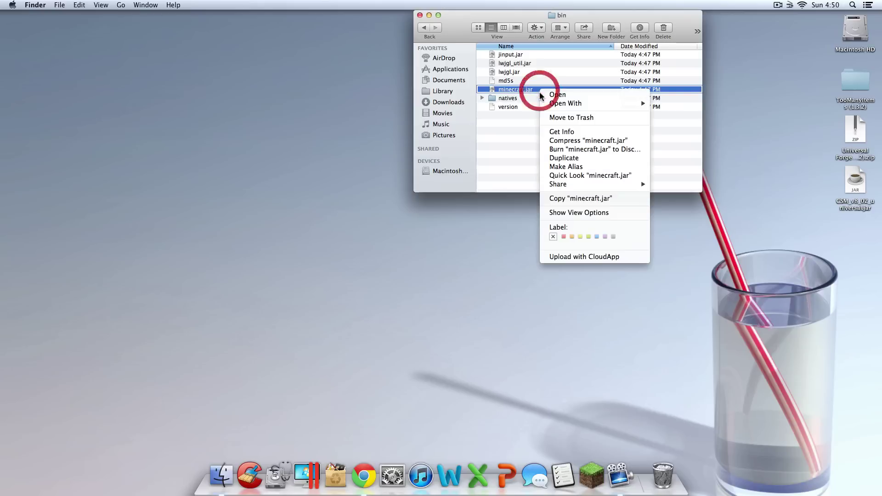
mouse_move(572, 106)
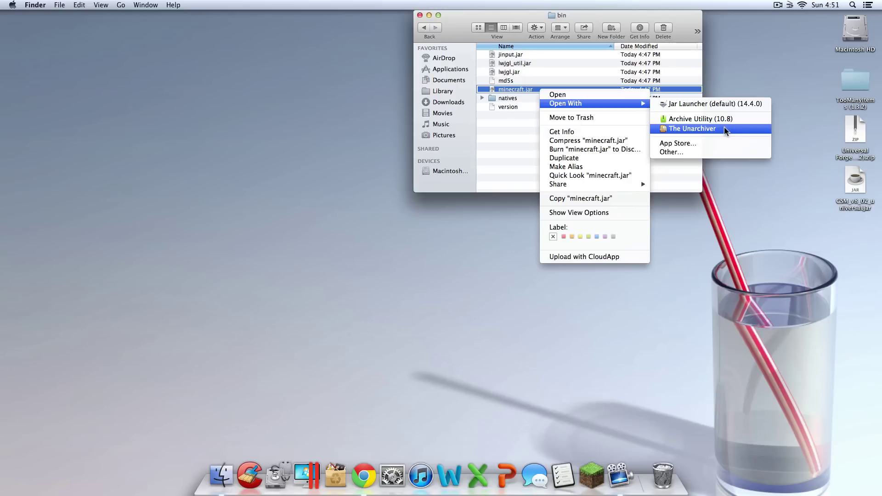
click(725, 131)
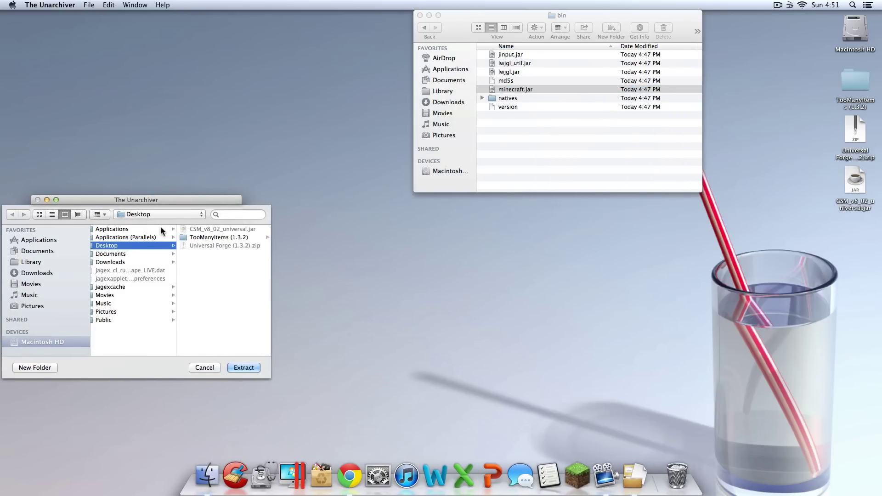
click(239, 366)
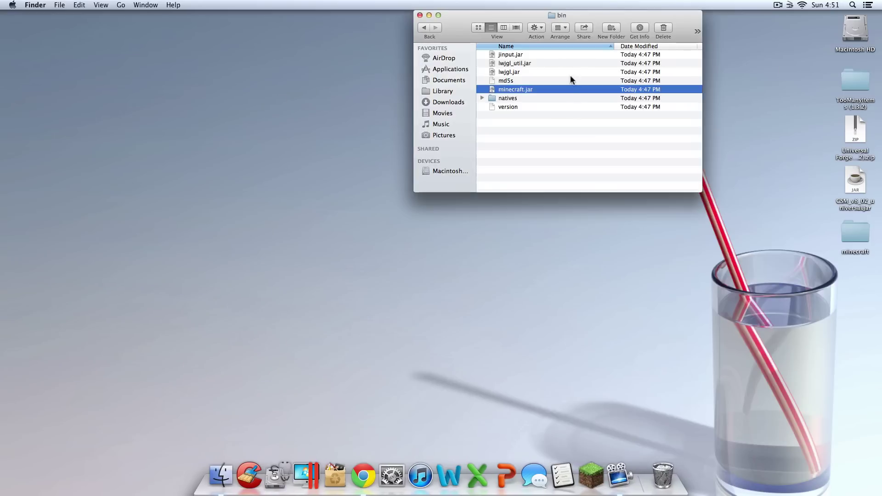
Move the extracted minecraft folder from the desktop into bin and put minecraft.jar in the Trash.
click(557, 137)
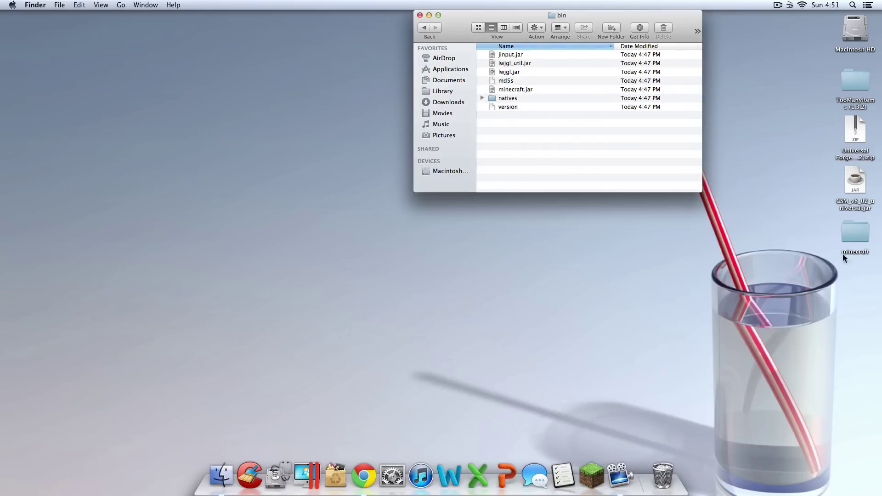
drag(857, 240, 589, 169)
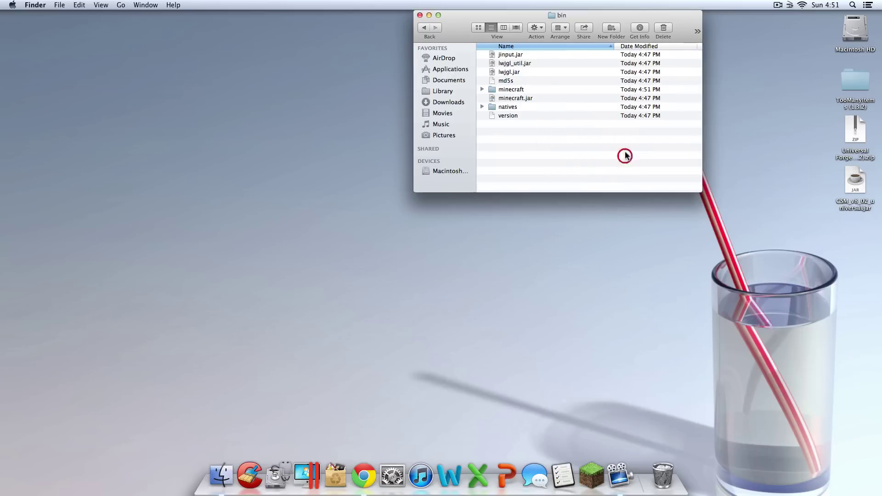
click(522, 98)
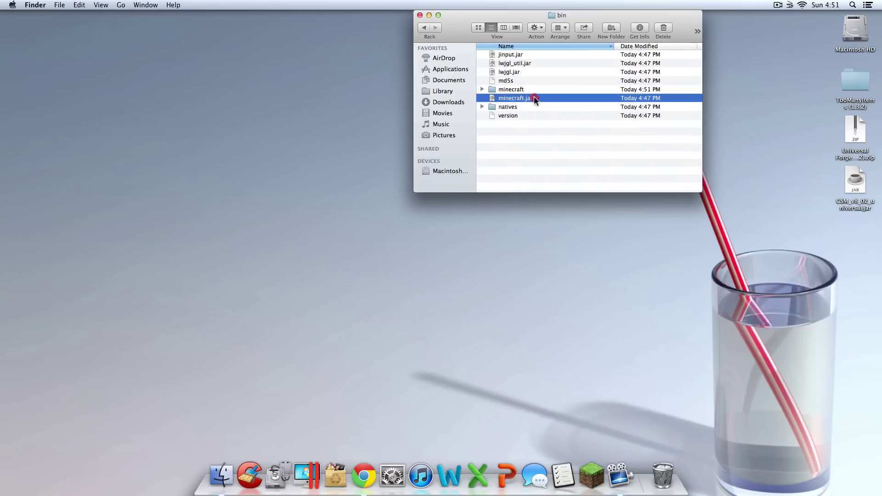
drag(535, 96, 655, 473)
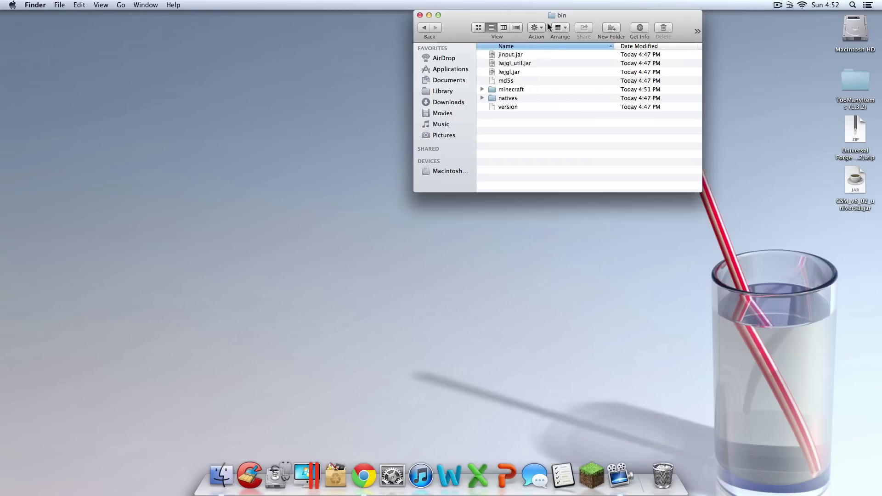
Open the minecraft folder in bin, find the item whose name starts with "meta" and move it to the Trash.
click(550, 89)
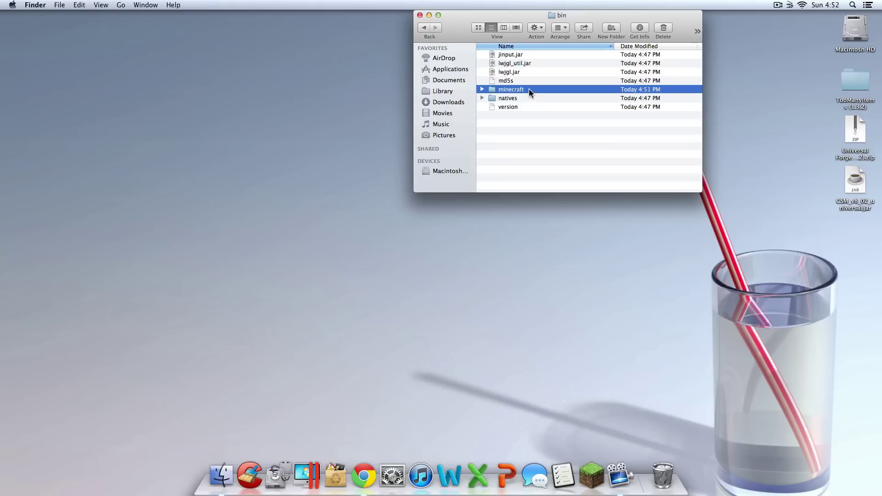
double_click(528, 89)
click(534, 116)
text(meta)
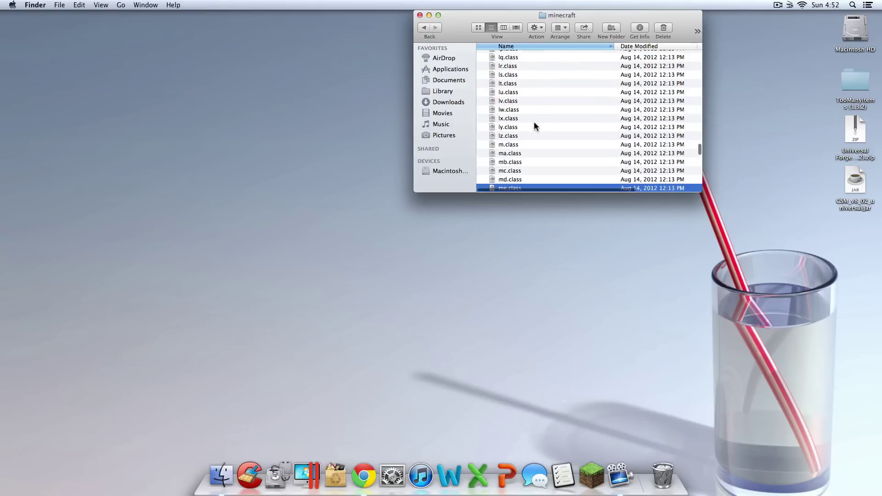
drag(539, 142, 663, 459)
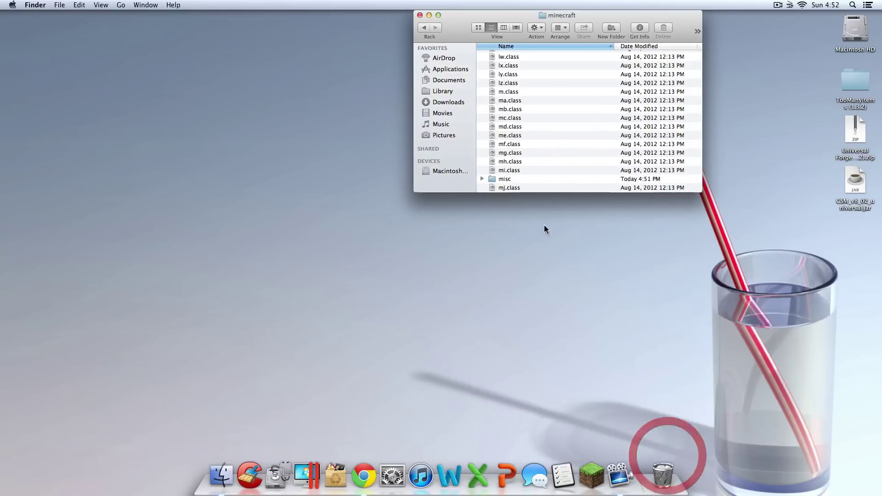
Unzip the Universal Forge (1.3.2) archive on the desktop.
scroll(611, 157, up, 2)
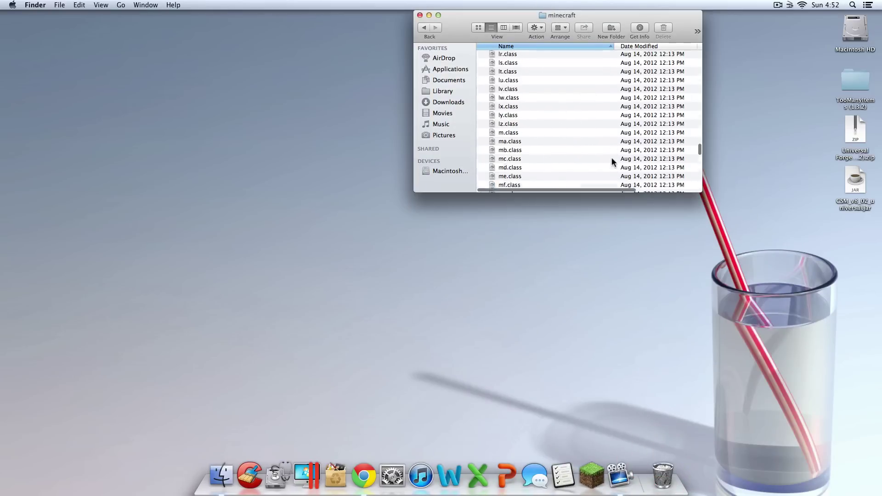
scroll(611, 158, up, 5)
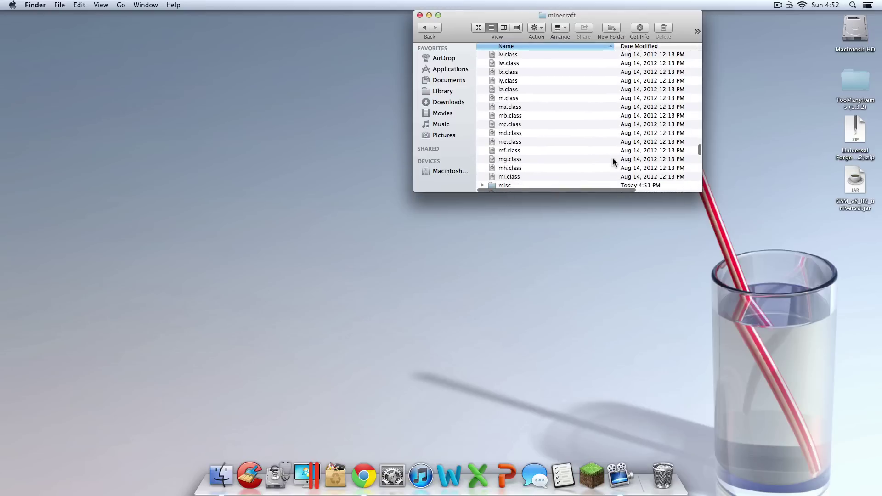
click(864, 132)
double_click(860, 132)
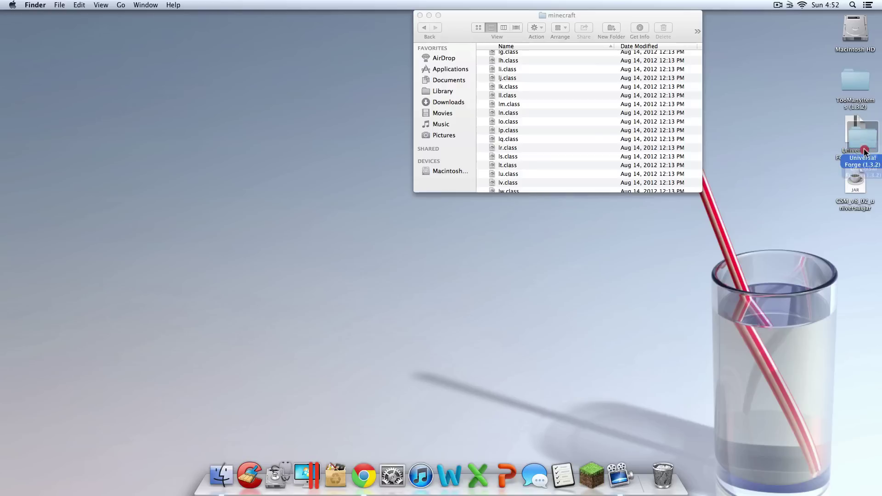
Move the Universal Forge zip to the middle of the desktop, put the unzipped folder in its place and clean up the icons.
drag(862, 138, 851, 228)
click(856, 131)
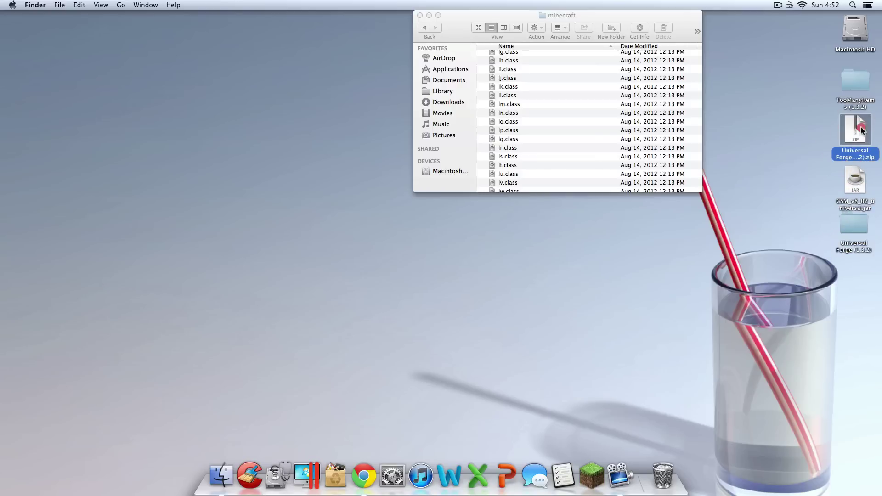
drag(855, 131, 478, 262)
click(357, 265)
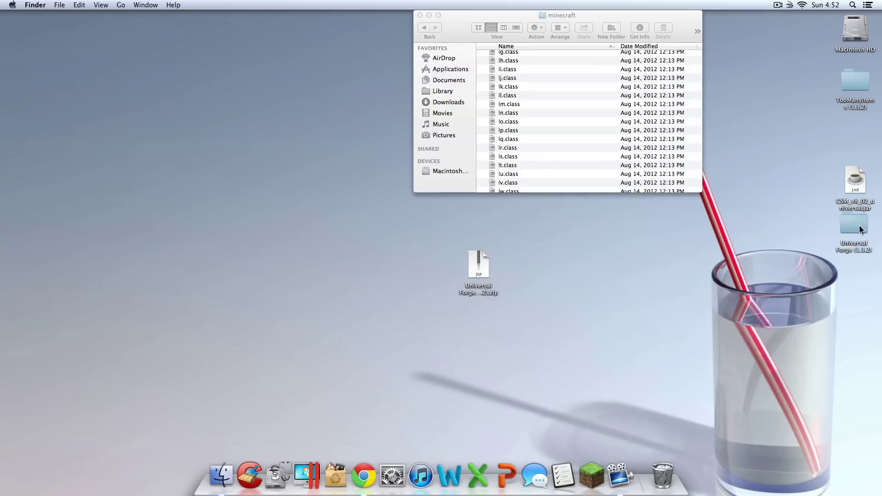
drag(854, 226, 856, 133)
right_click(813, 159)
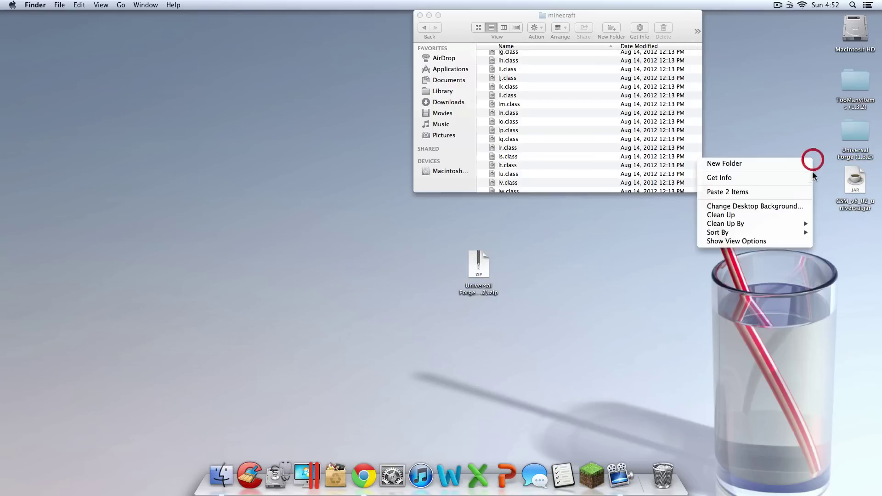
click(795, 215)
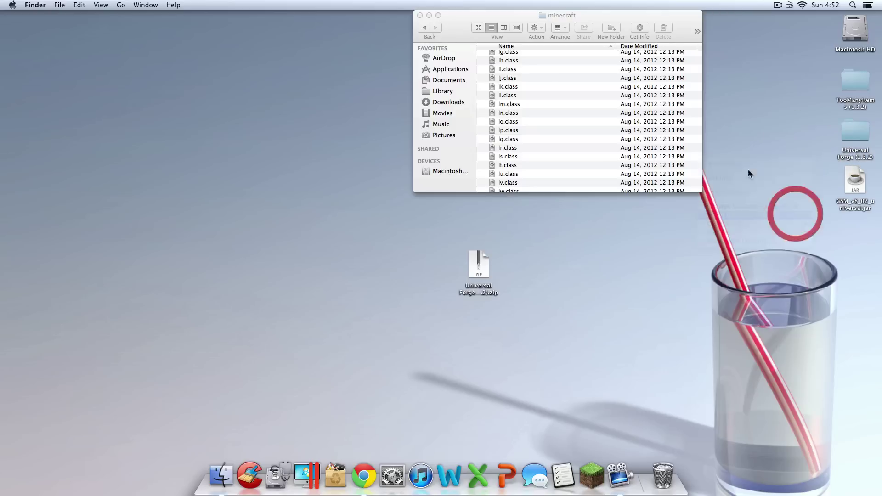
Open the Universal Forge (1.3.2) folder beside the minecraft window and copy all of its items.
click(850, 130)
double_click(850, 130)
drag(587, 30, 157, 5)
click(168, 133)
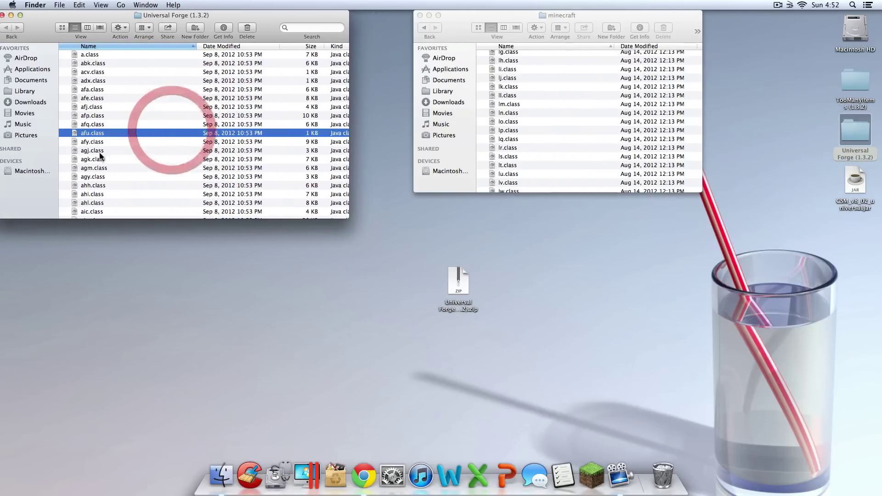
key(super+a)
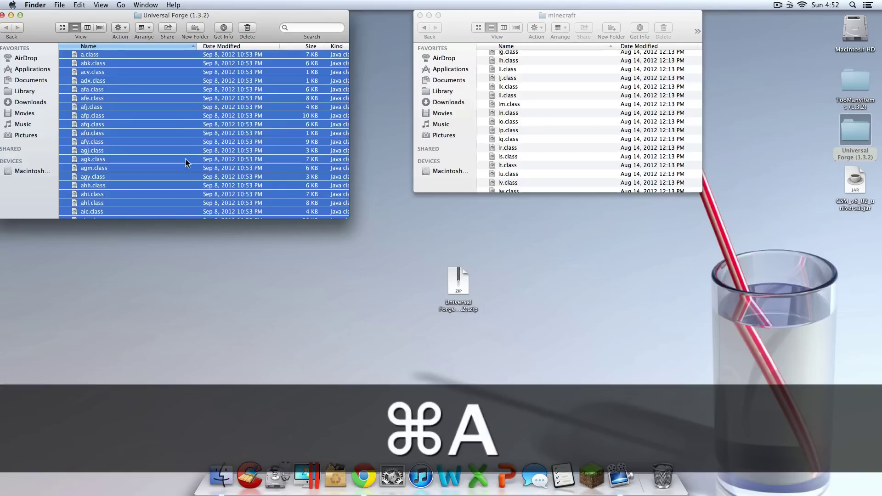
right_click(186, 159)
click(259, 281)
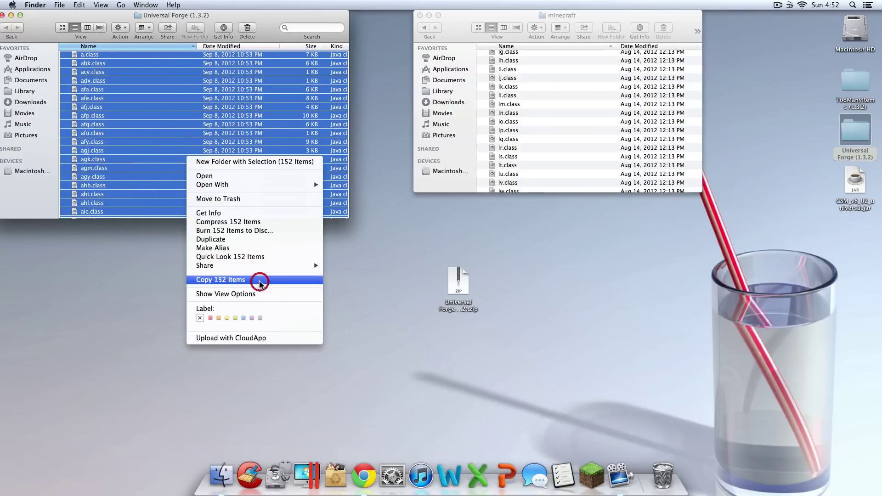
Paste the copied Forge files into the minecraft folder, replacing all existing files with the same names.
click(525, 89)
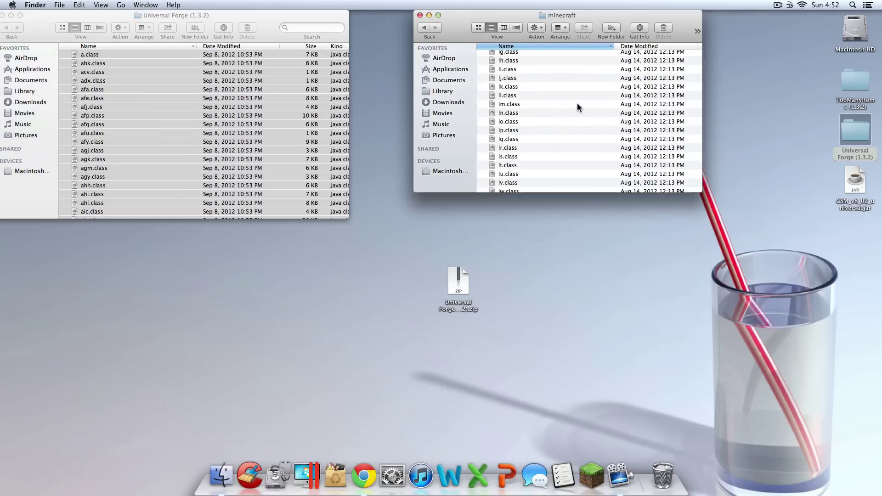
key(super+v)
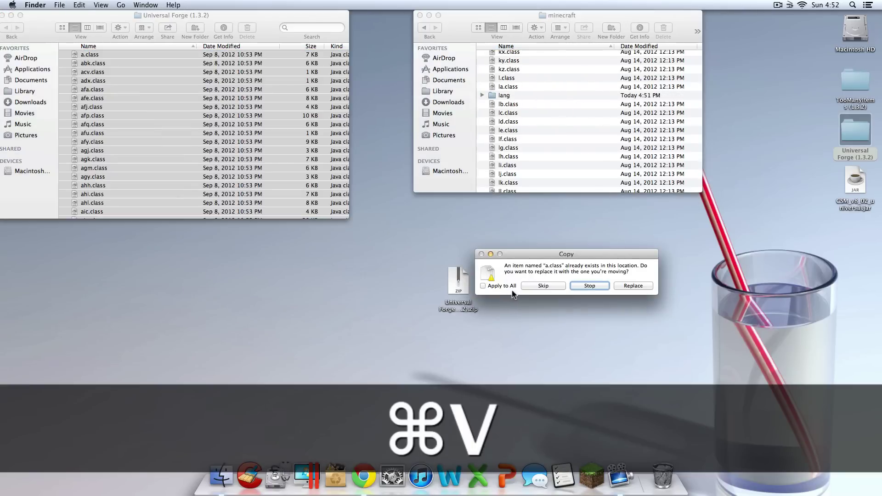
click(511, 287)
click(643, 287)
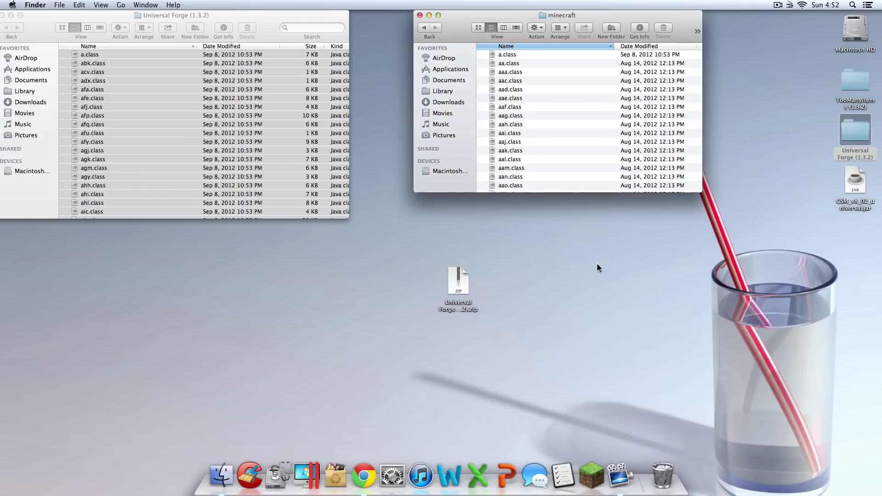
click(145, 73)
click(561, 90)
click(316, 177)
scroll(284, 145, down, 3)
scroll(284, 145, down, 5)
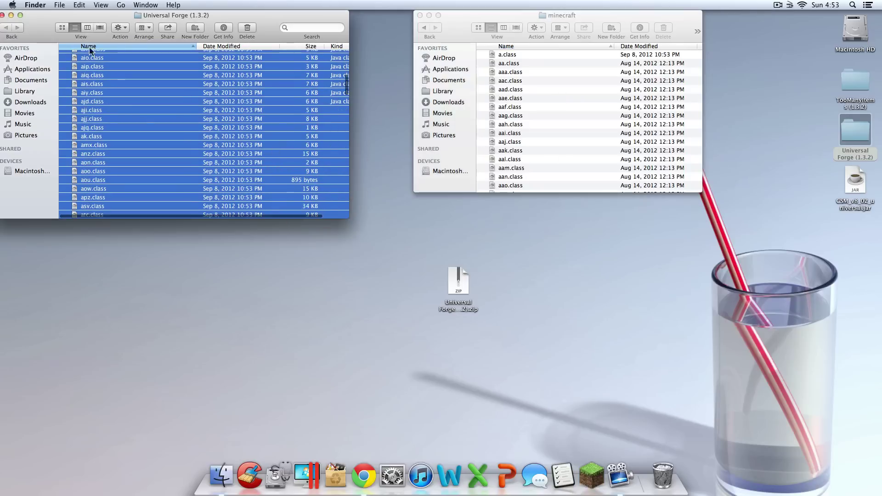
Close the Universal Forge folder window and open the info for the minecraft folder inside bin.
mouse_move(2, 15)
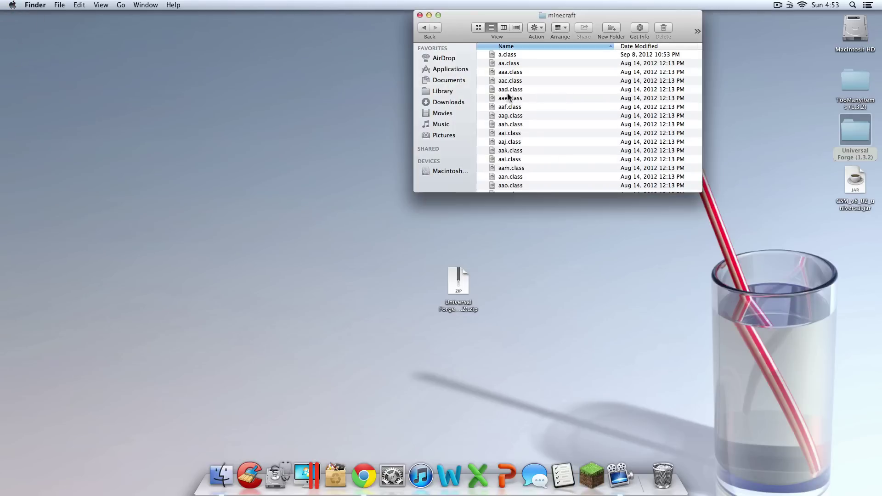
click(870, 297)
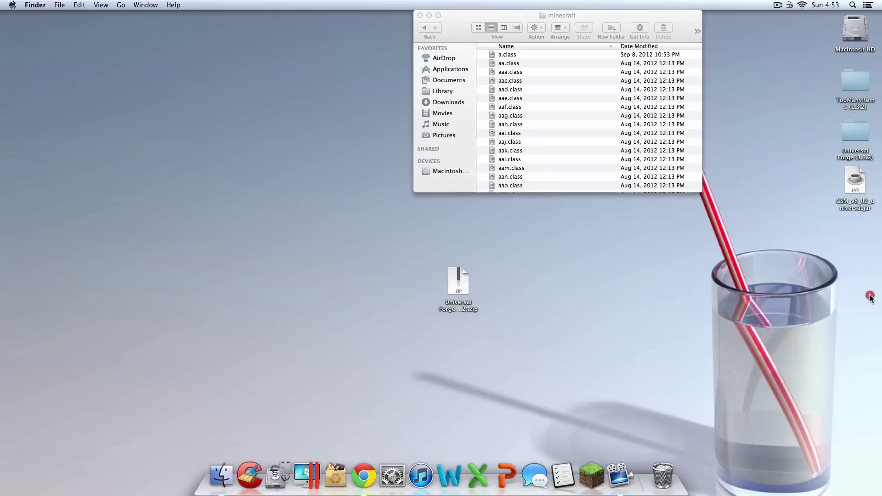
click(424, 27)
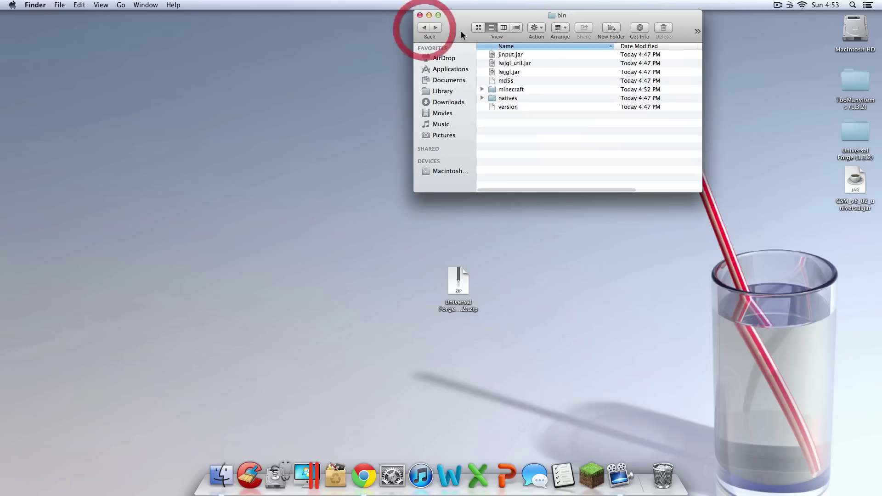
click(529, 90)
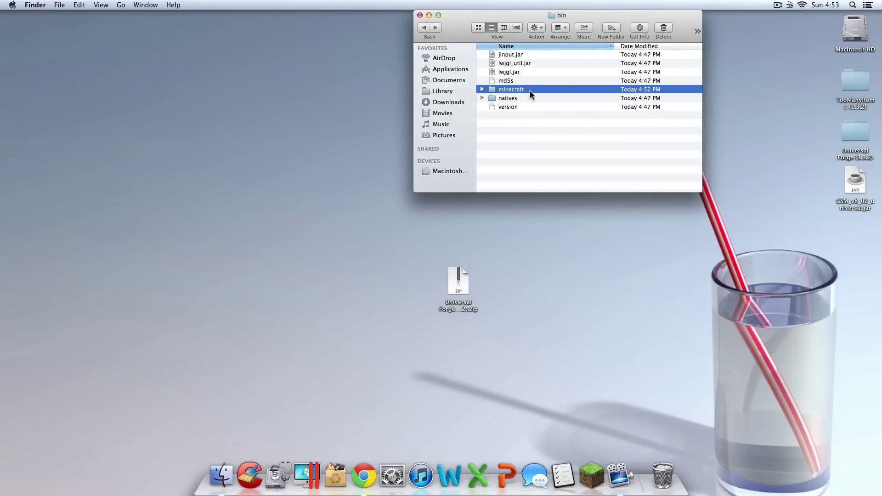
right_click(530, 90)
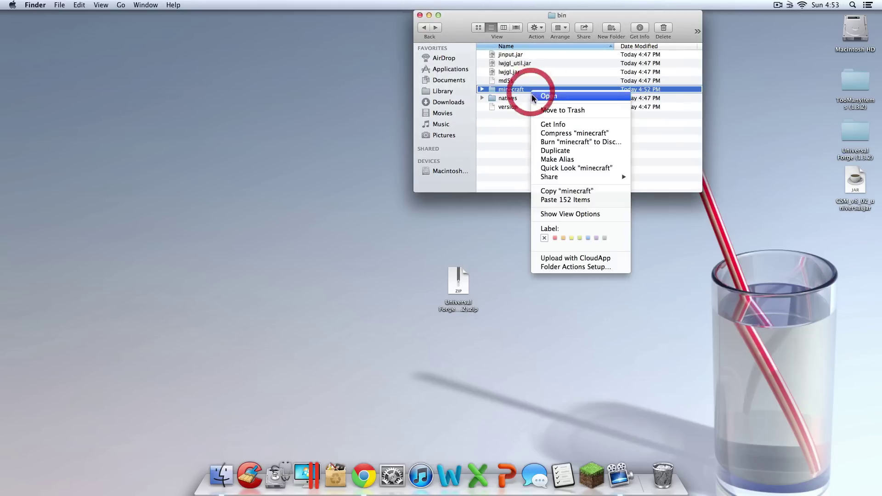
click(592, 129)
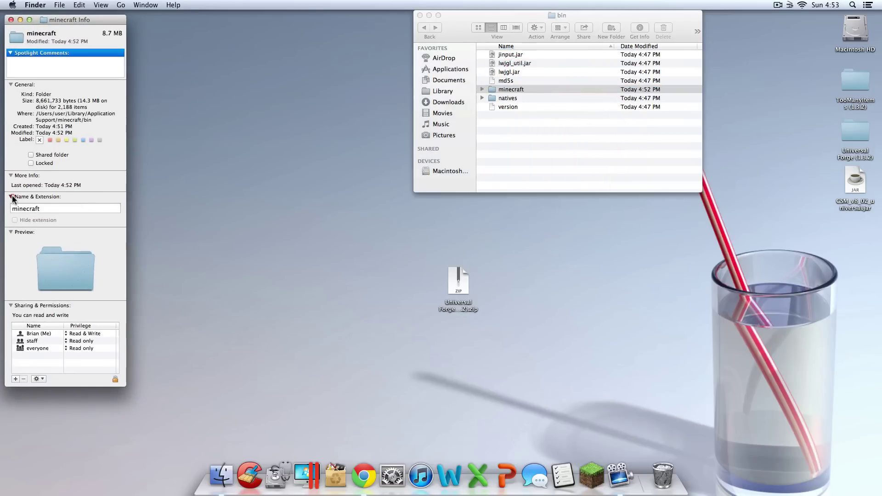
Rename the minecraft folder to minecraft.jar, accept adding the .jar extension and close its info window.
click(11, 197)
click(11, 196)
click(11, 196)
click(11, 197)
click(49, 209)
text(.j)
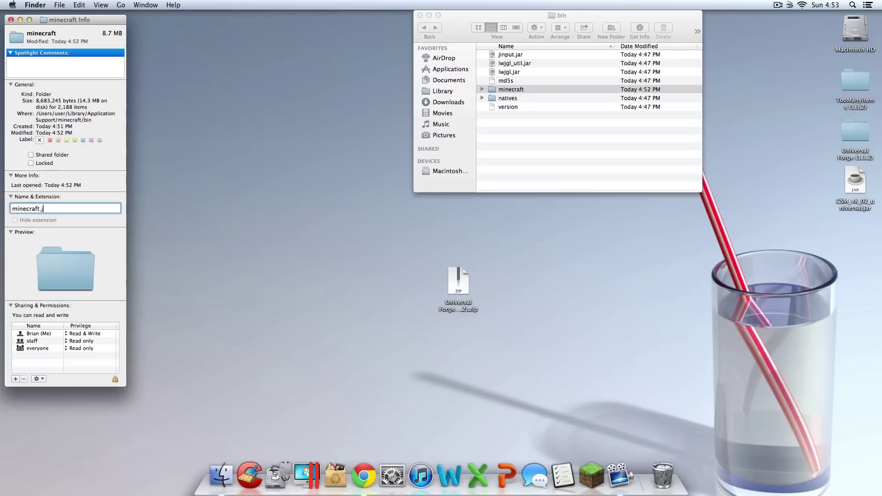
text(ar)
key(Return)
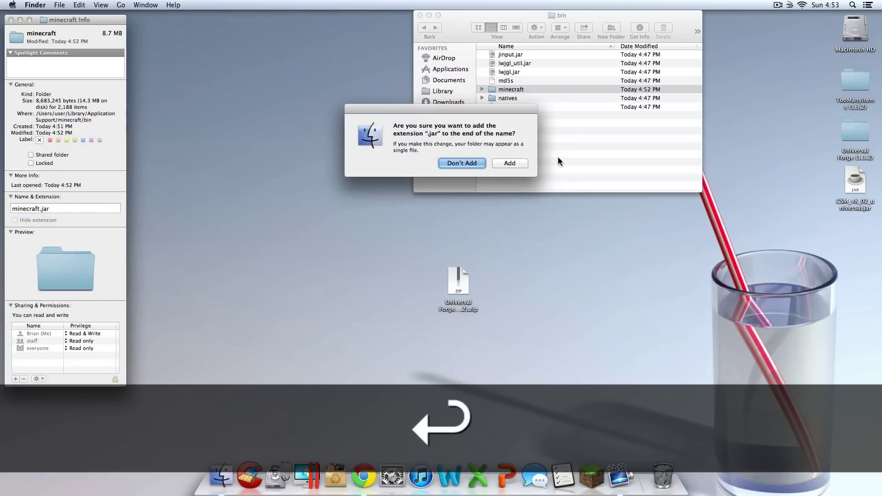
click(506, 163)
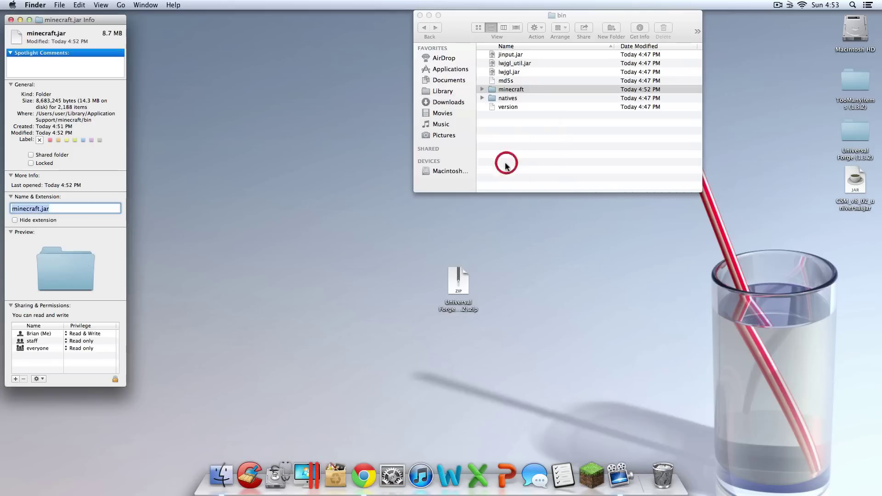
click(11, 20)
click(518, 121)
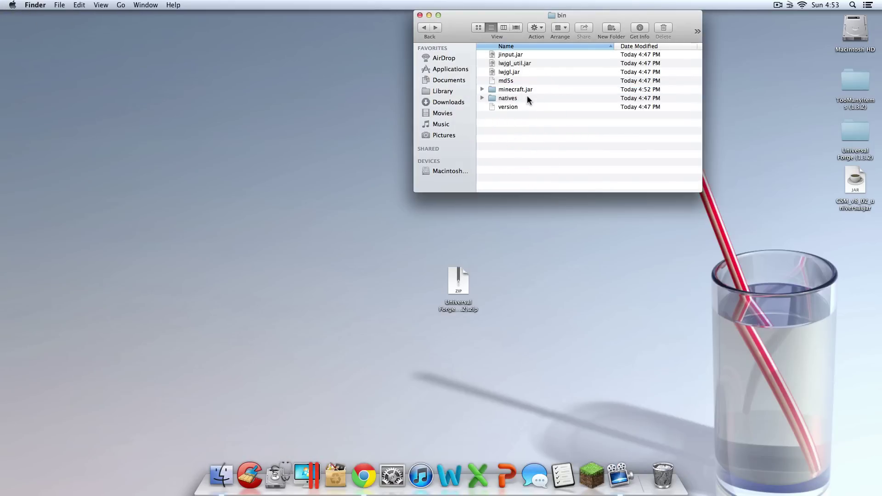
Go up to the main minecraft folder and create a new folder named mods in it.
click(424, 29)
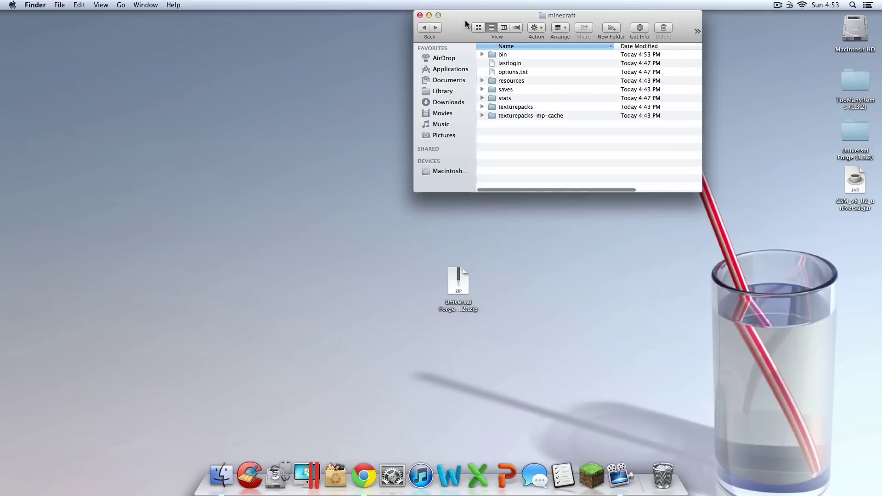
drag(465, 14, 378, 14)
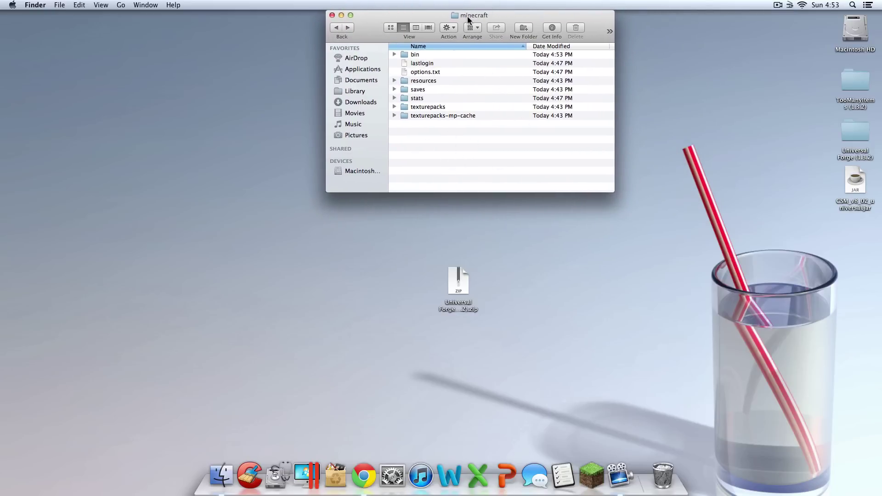
drag(451, 145, 447, 65)
click(453, 149)
right_click(453, 140)
click(473, 142)
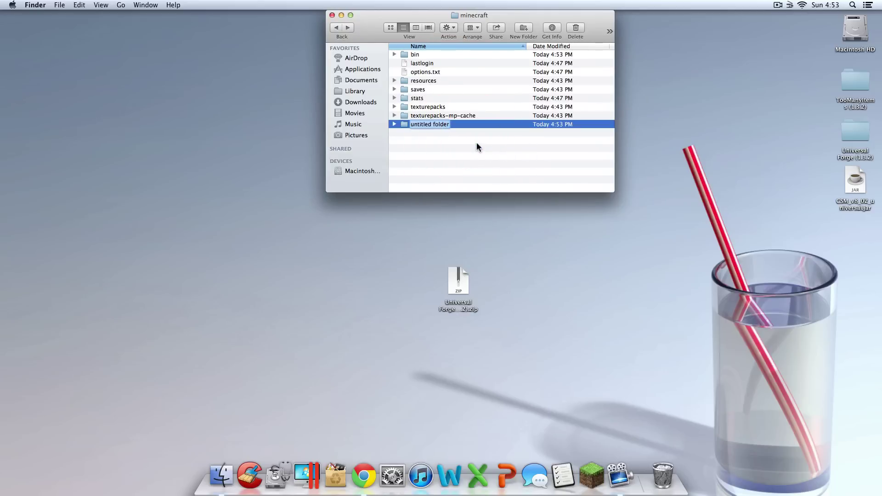
text(mods)
click(464, 154)
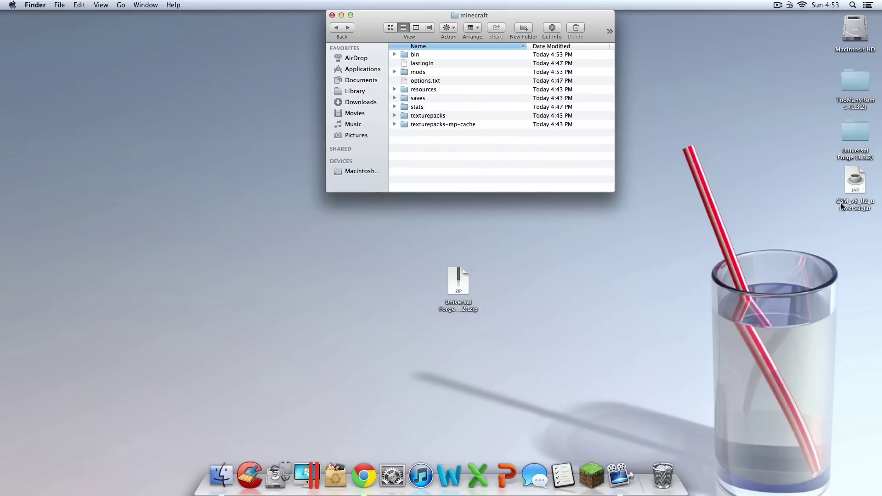
Move CSM_v8_02_universal.jar from the desktop into the mods folder and return to the main minecraft folder.
click(851, 193)
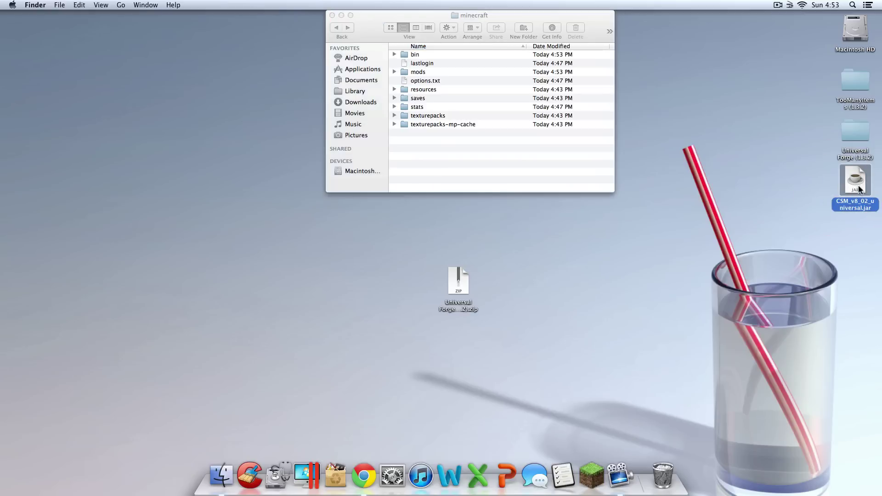
drag(708, 221, 707, 219)
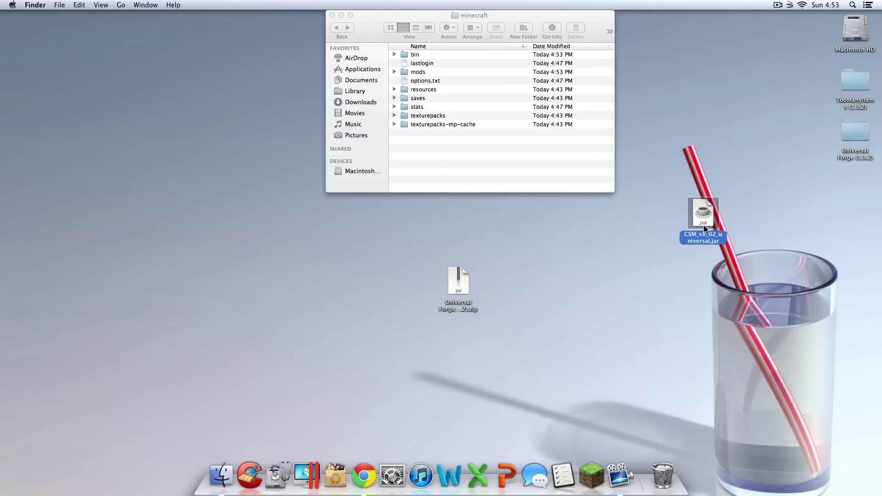
drag(626, 243, 627, 244)
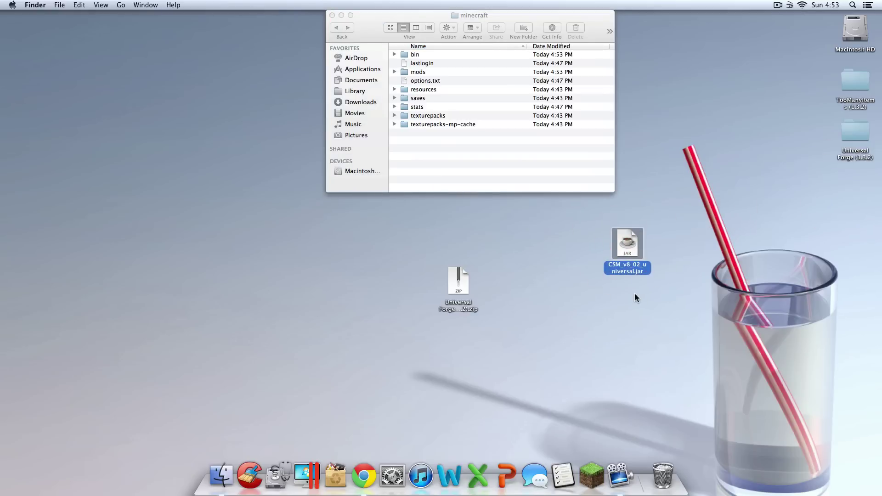
drag(434, 11, 420, 74)
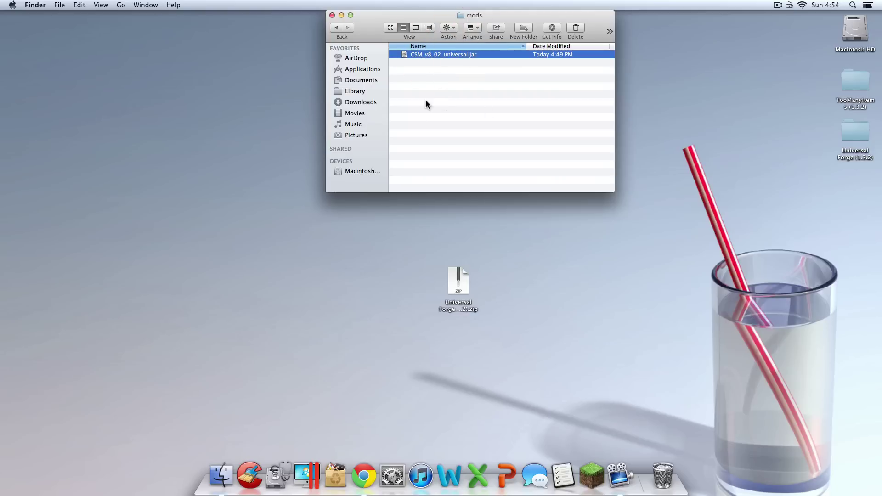
click(336, 28)
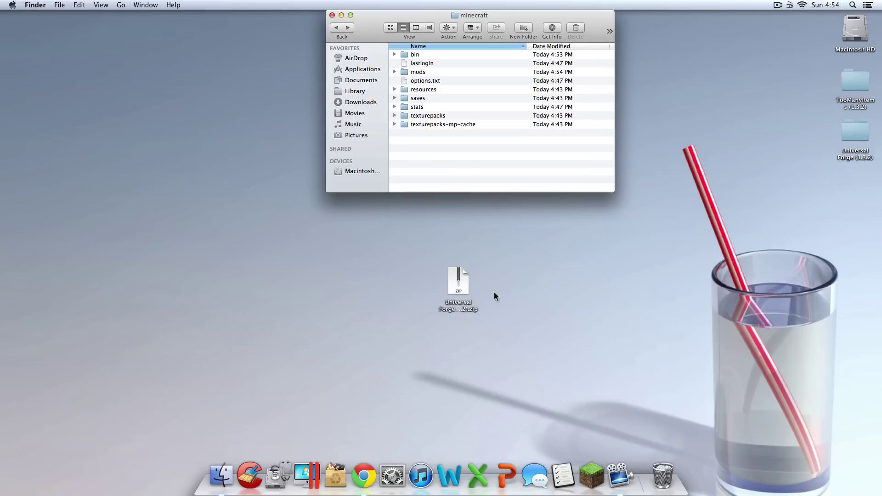
Check the contents of the mods folder and return to the main minecraft folder.
click(856, 136)
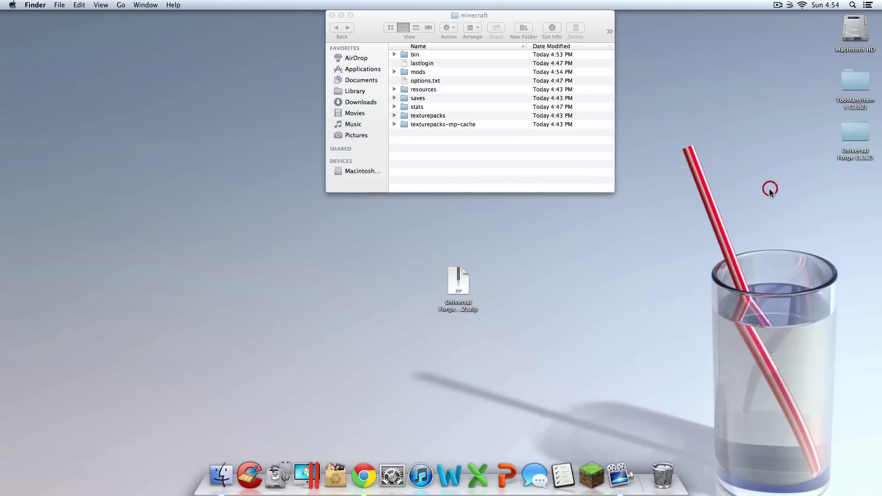
click(465, 168)
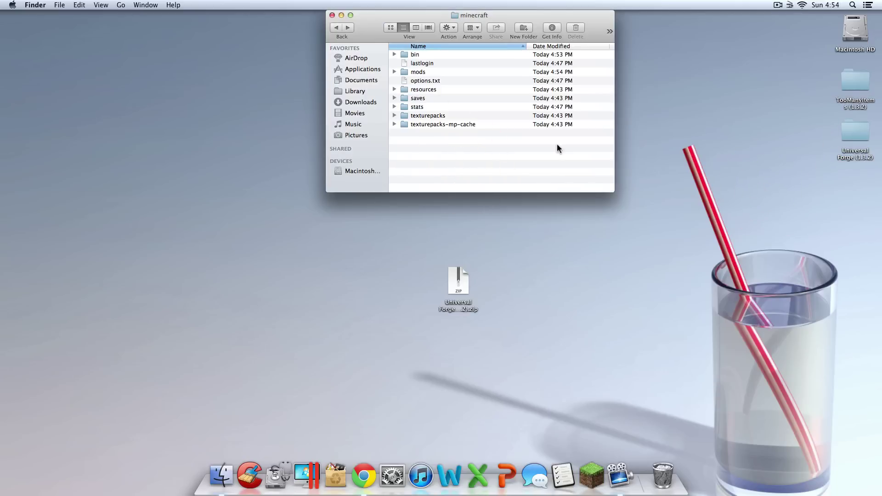
click(478, 71)
double_click(478, 72)
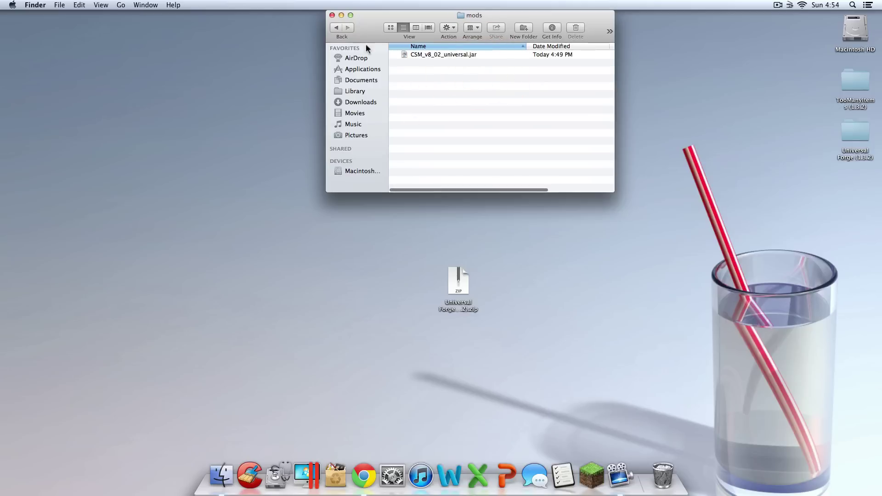
click(336, 29)
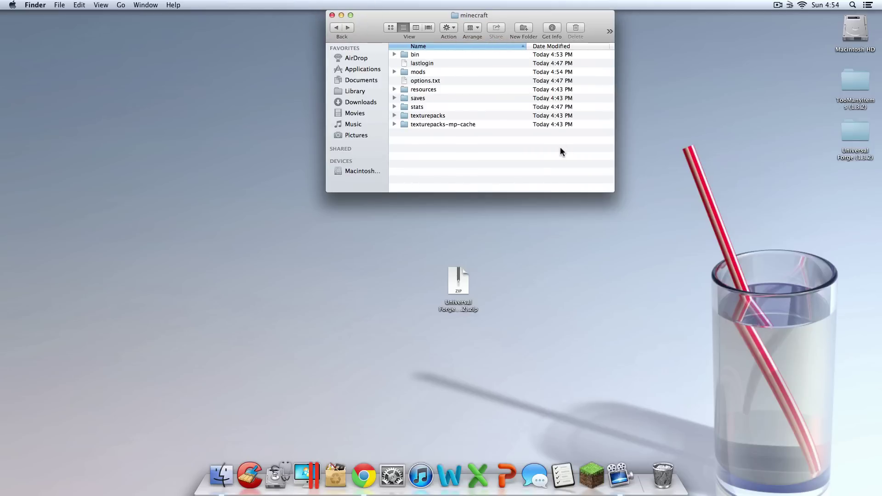
Open the minecraft.jar folder inside bin and copy all items from the TooManyItems (1.3.2) folder on the desktop.
double_click(417, 55)
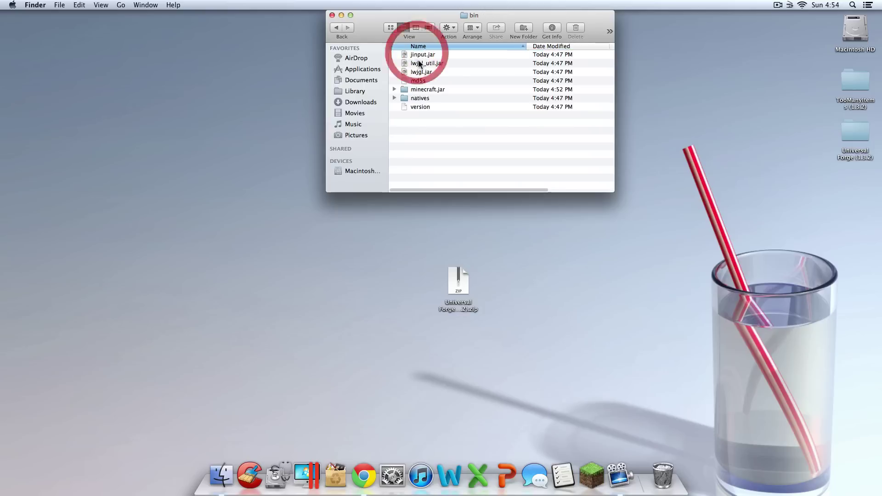
double_click(443, 89)
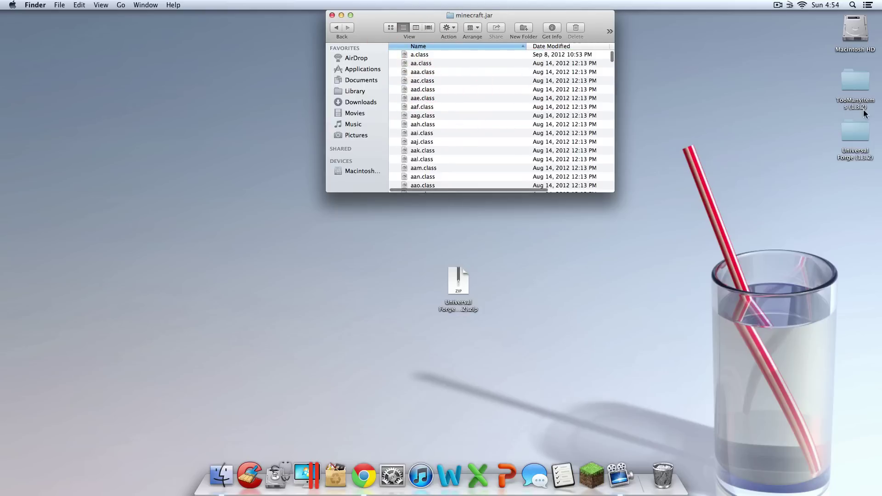
double_click(862, 94)
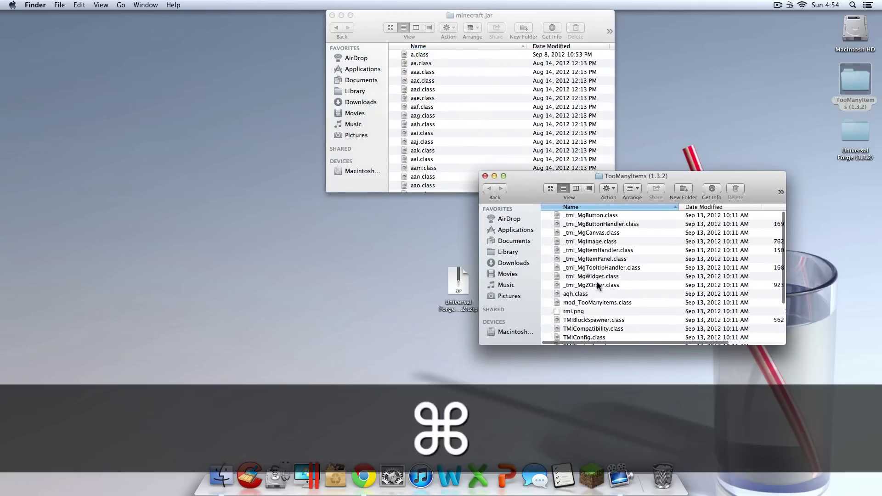
key(super+a)
scroll(708, 282, down, 3)
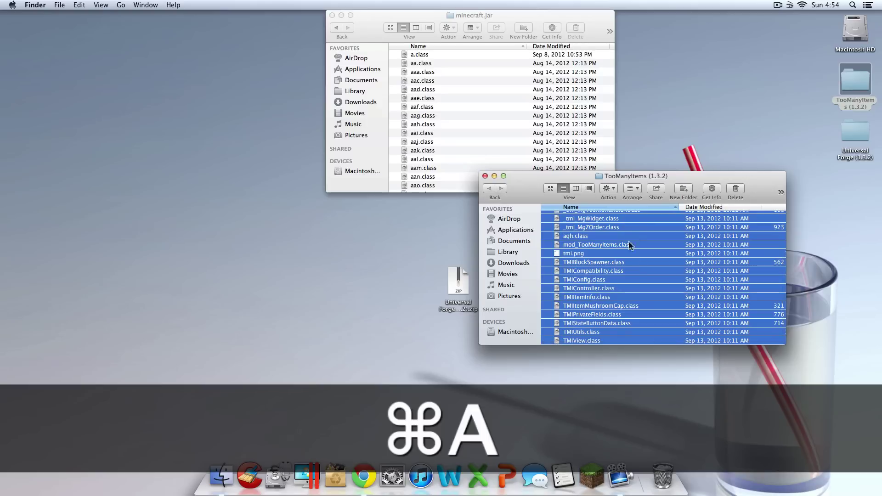
right_click(637, 267)
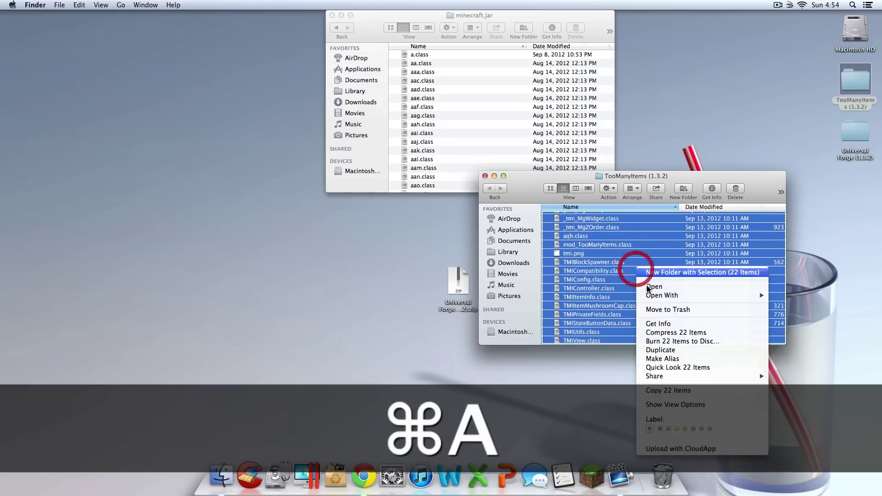
click(700, 391)
Paste the TooManyItems files into the minecraft.jar folder, replacing the existing aqh.class, and close both folder windows.
click(464, 132)
key(super+v)
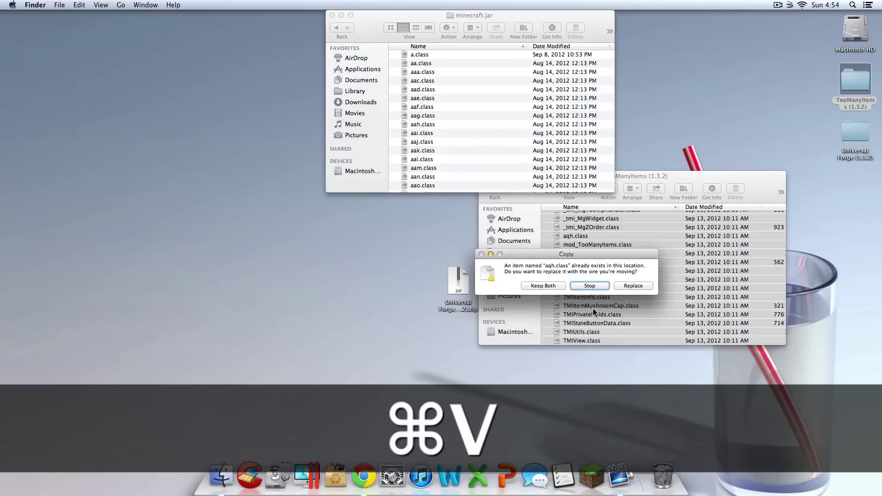
click(633, 286)
click(658, 183)
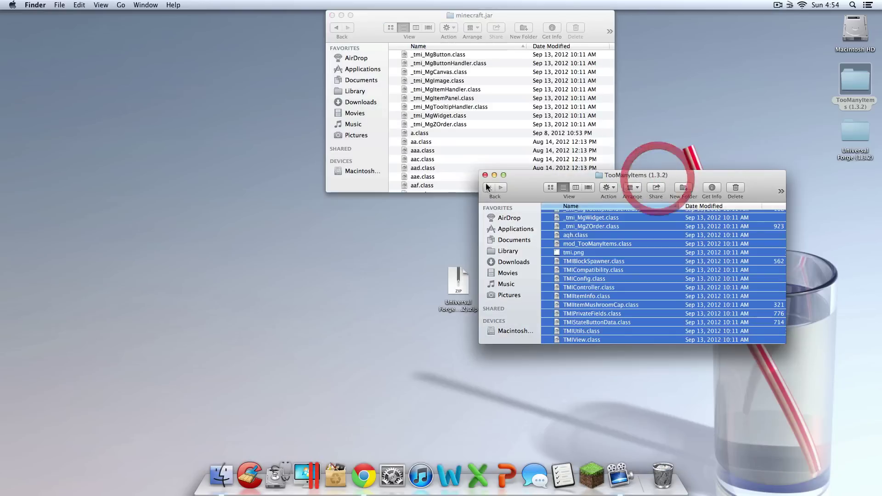
click(486, 175)
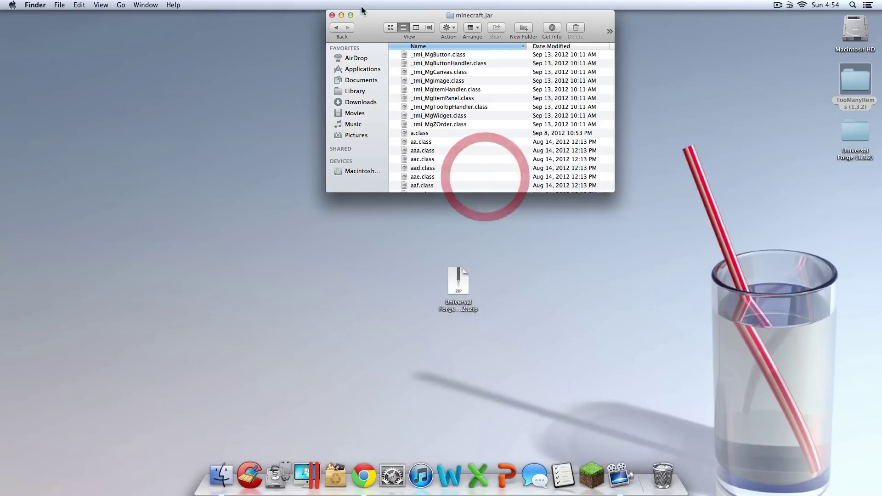
click(332, 15)
Launch Minecraft, log in with the remembered account and fit the game window to the screen.
click(586, 471)
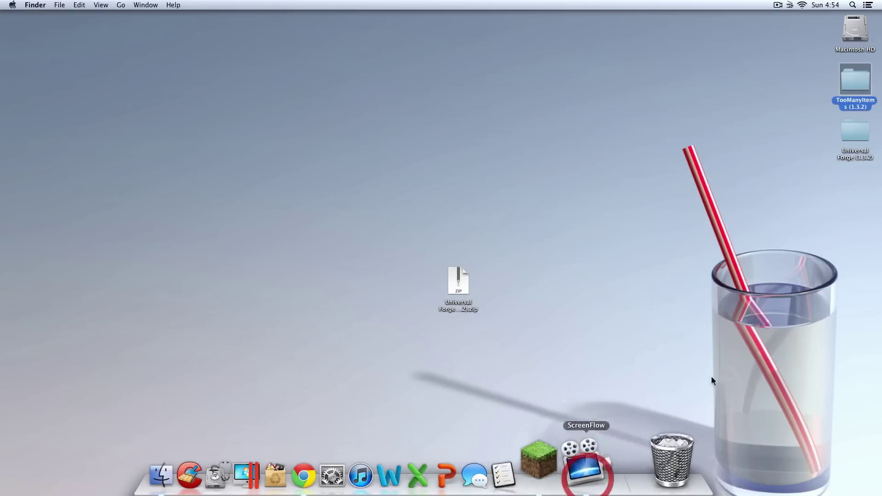
click(737, 363)
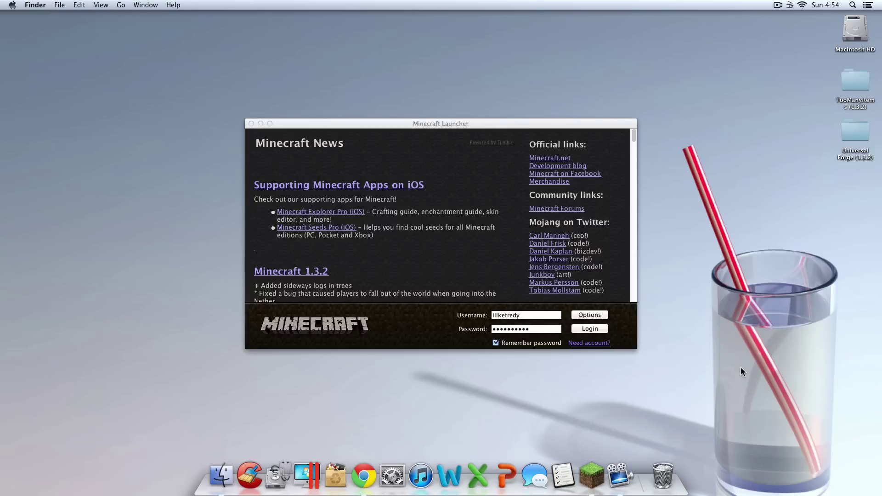
click(607, 329)
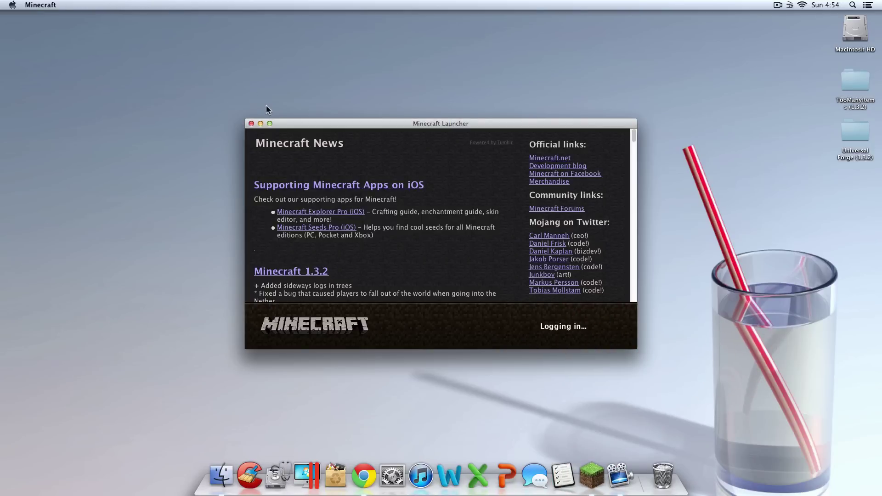
drag(612, 238, 490, 13)
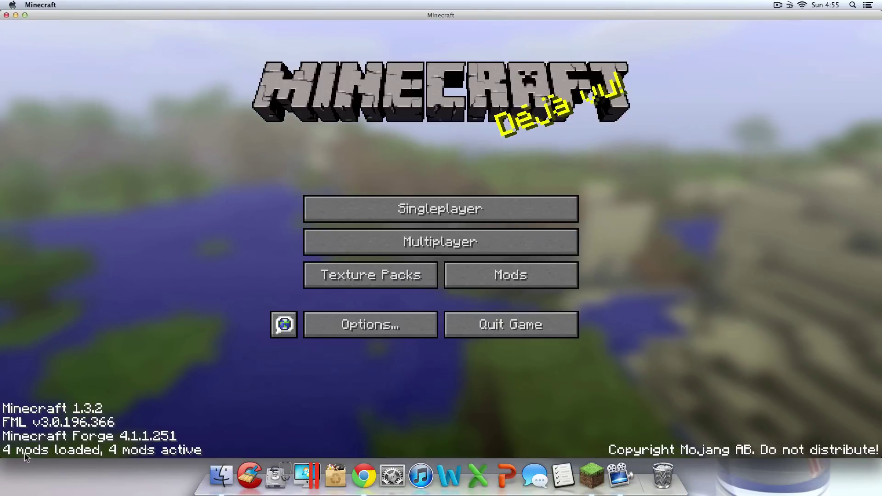
Check the mod list for TooManyItems and Clay Soldiers Mod, and return to the title screen.
click(532, 275)
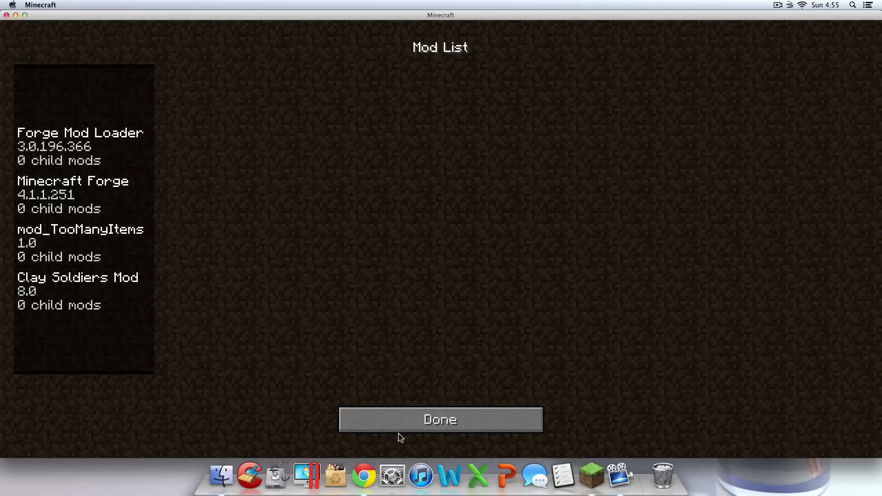
click(412, 420)
Create and load a new flat singleplayer world named New World in Creative mode, with structures and cheats on.
click(440, 207)
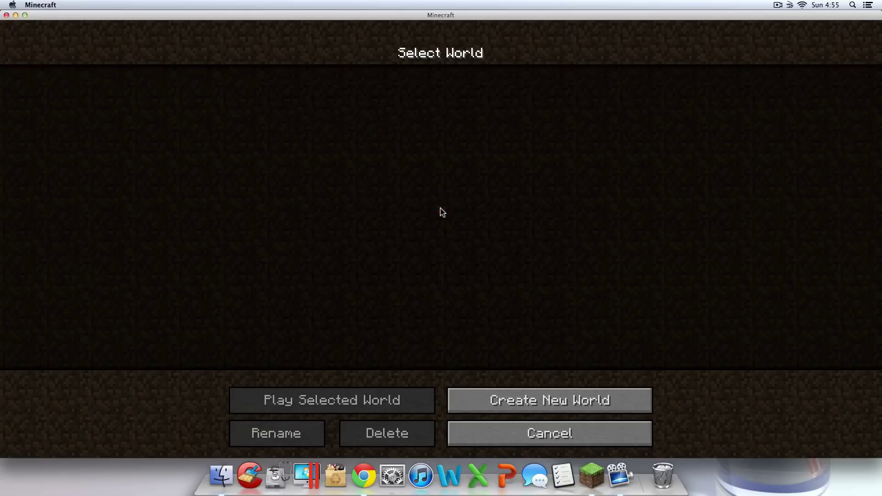
click(527, 397)
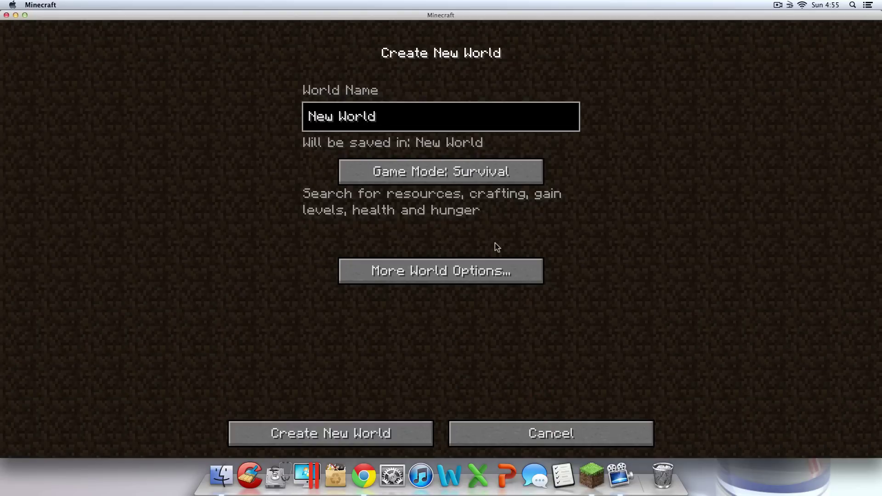
click(485, 174)
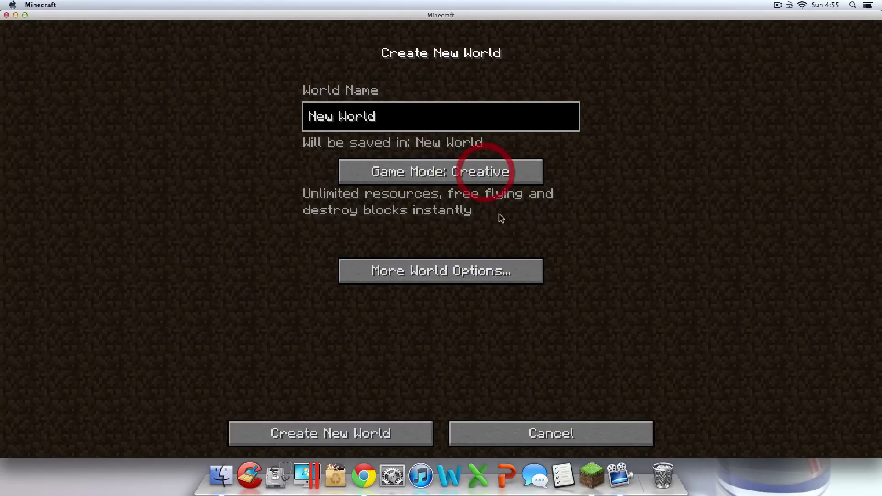
click(483, 270)
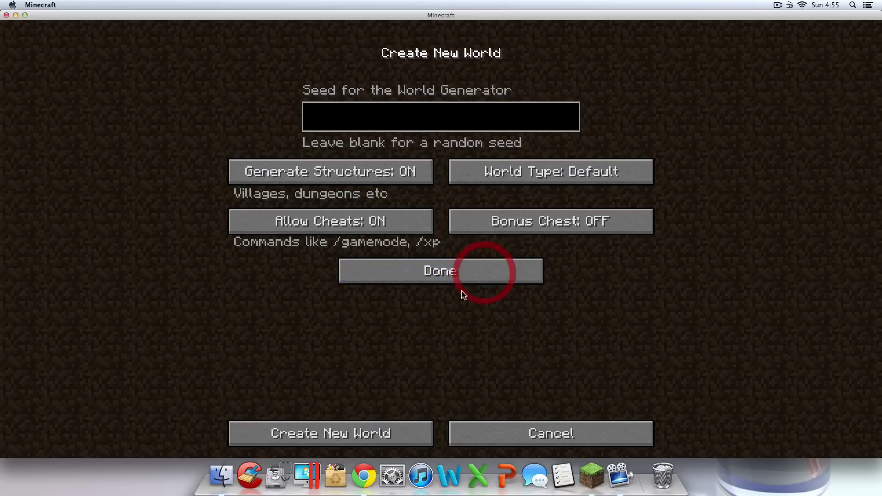
click(512, 278)
click(379, 431)
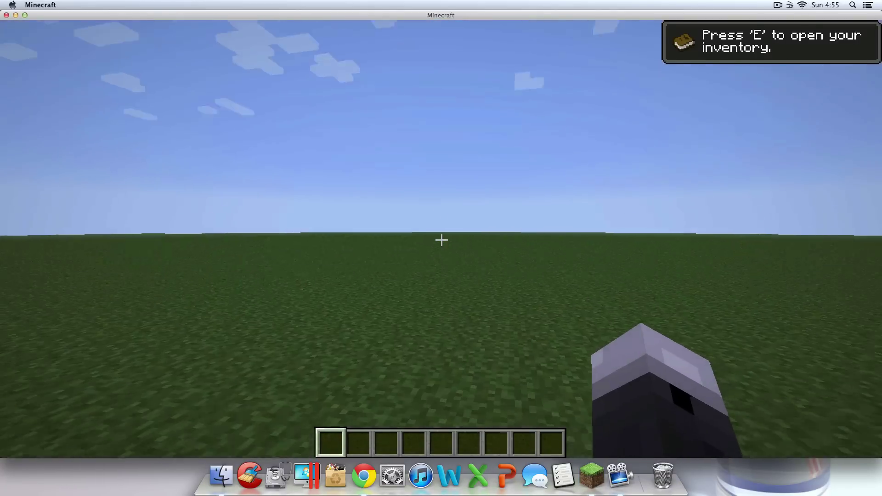
Open the inventory and use TooManyItems to switch the game mode to Survival and change the difficulty.
key(e)
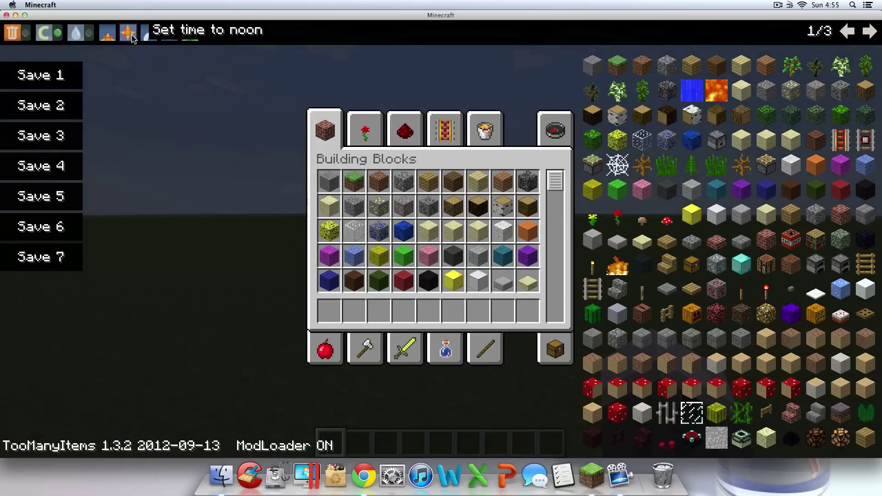
click(44, 33)
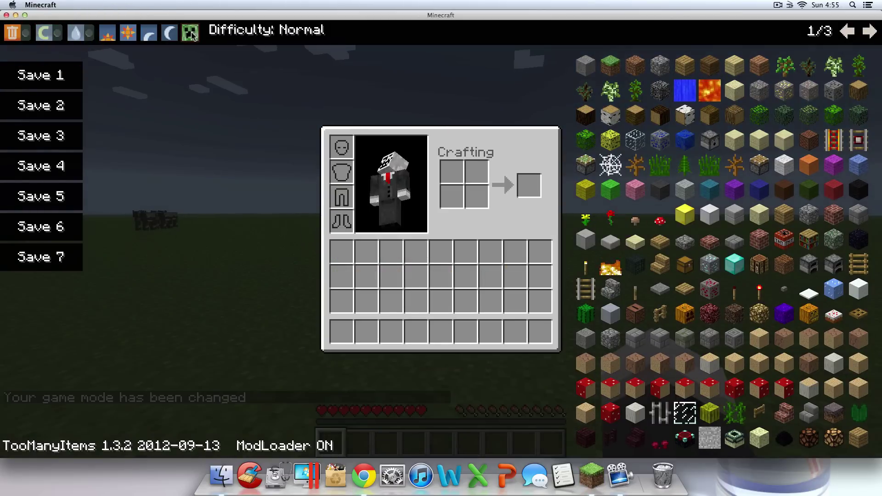
click(188, 35)
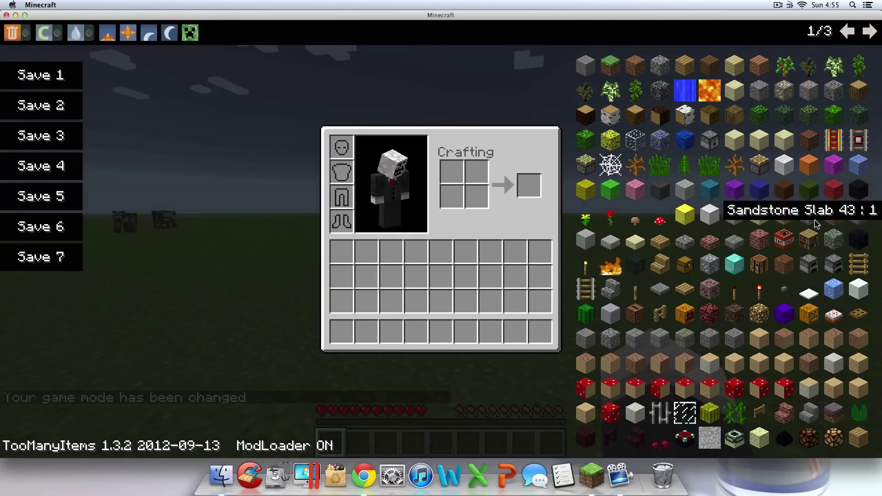
Take 16 lime-green soldiers and 16 Light Grey Soldiers from page 3 of the item list and return to the game.
click(848, 33)
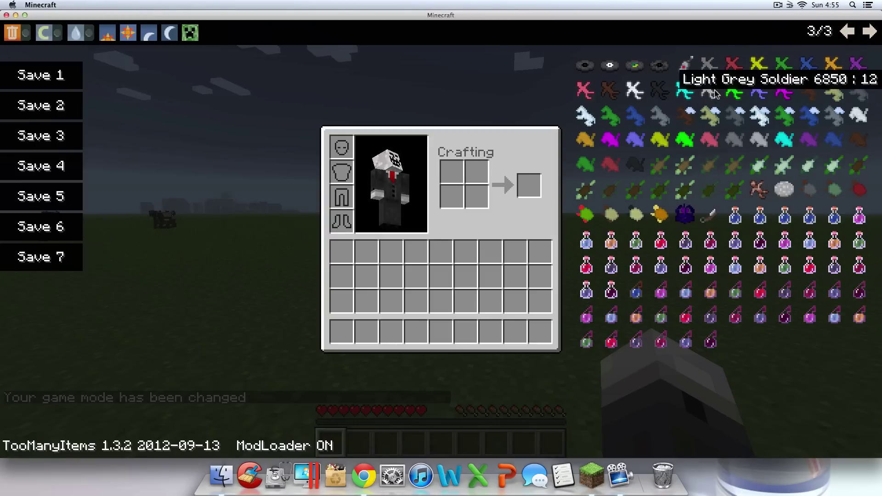
click(731, 92)
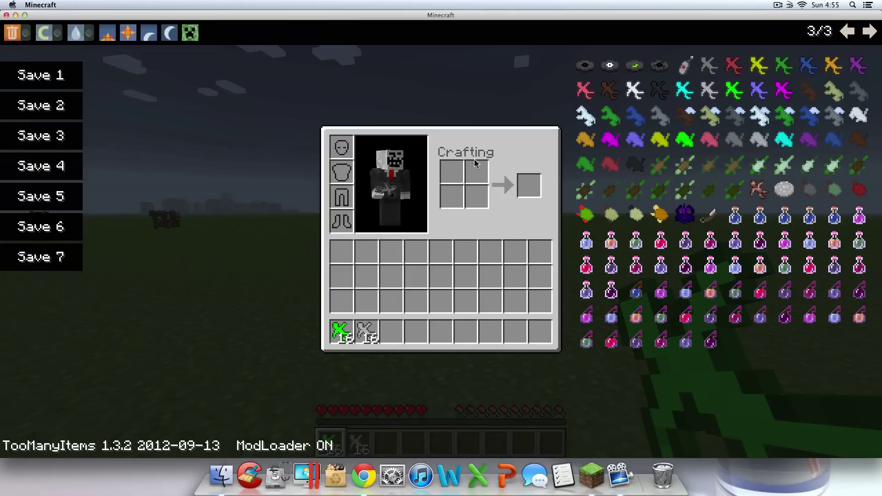
key(e)
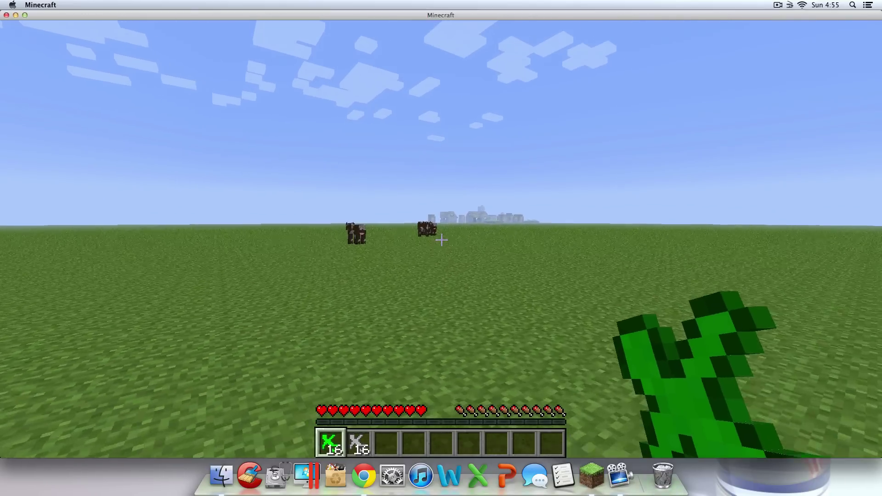
Place all 16 lime-green soldiers and all 16 light grey soldiers on the grass near the cows.
key(w)
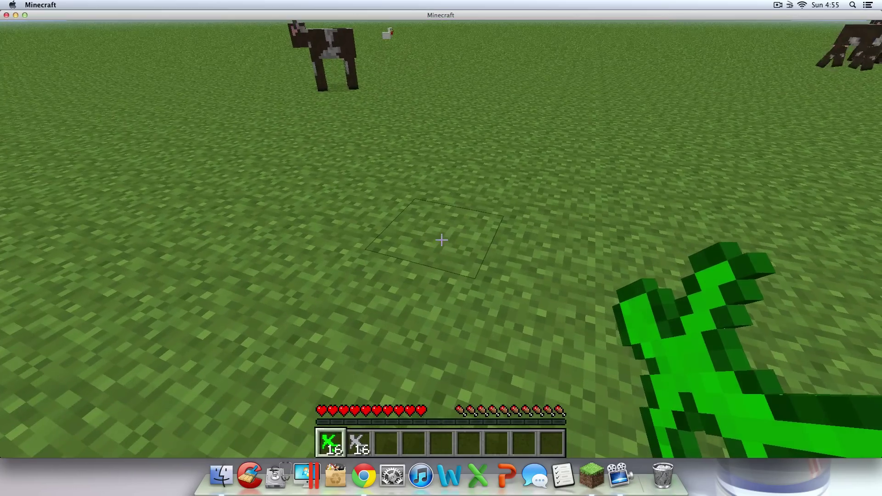
right_click(442, 239)
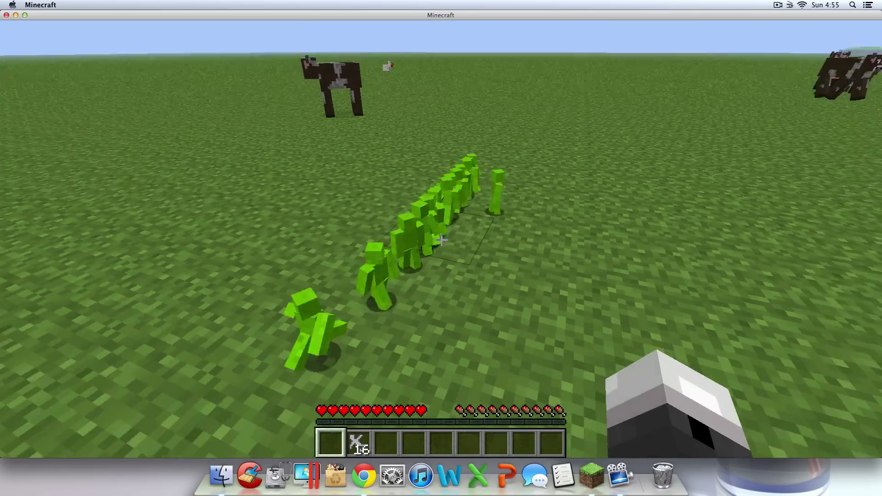
key(2)
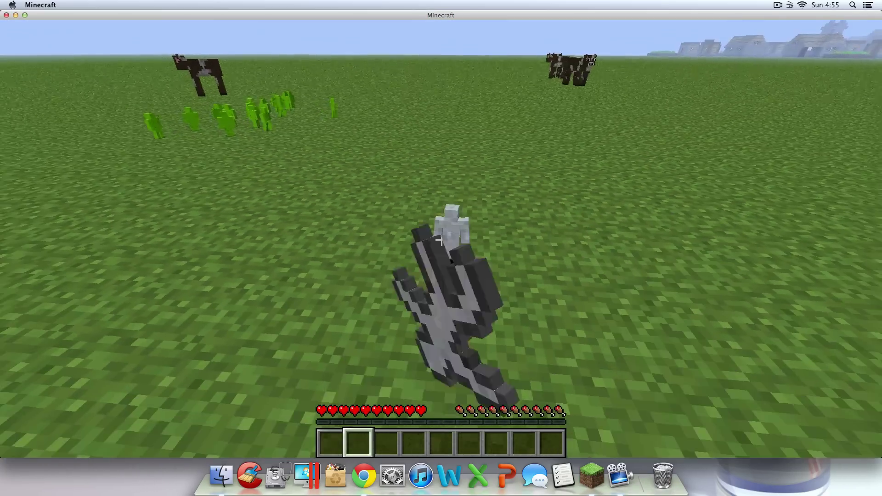
right_click(442, 240)
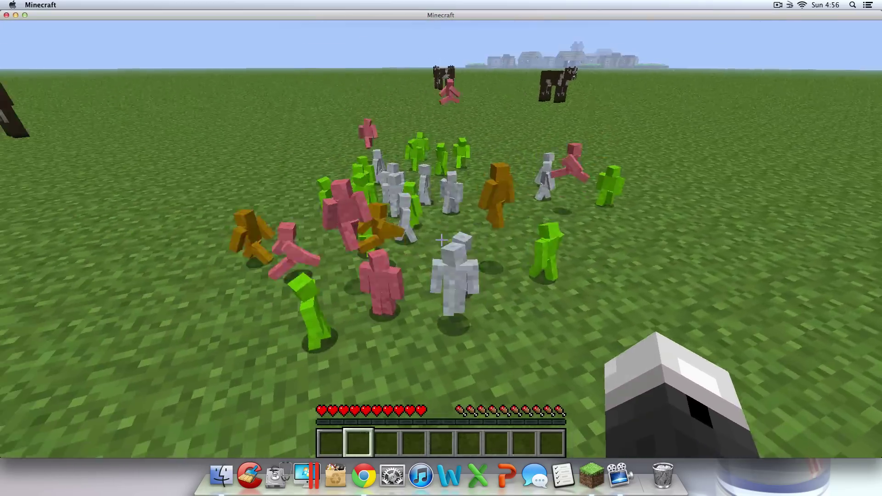
Take 16 green-and-brown clay lizards from the item list and place them all on the grass beside the soldiers.
key(e)
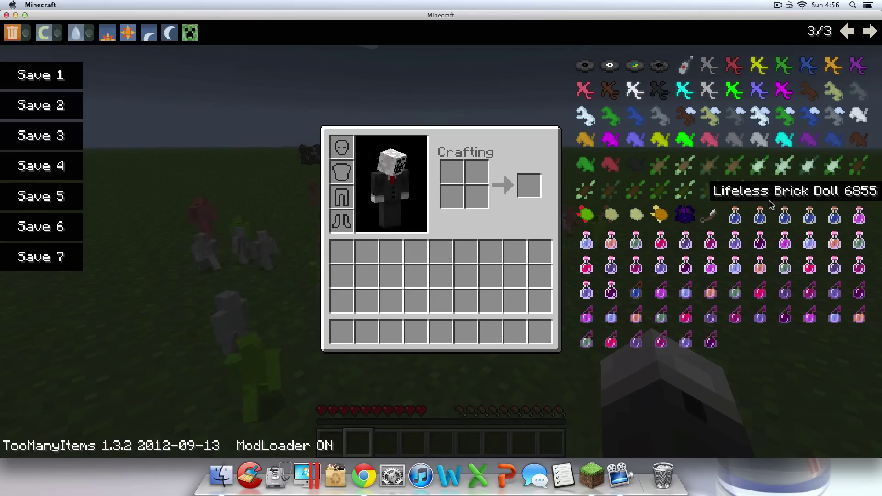
click(732, 186)
key(e)
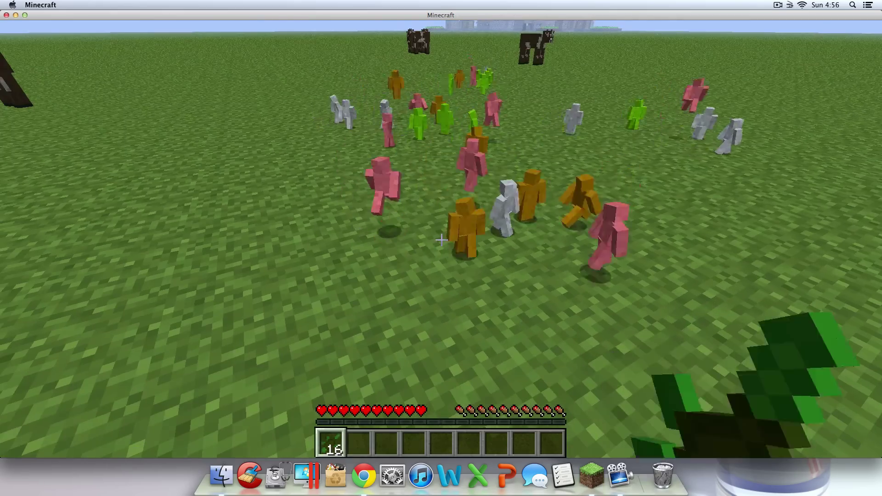
right_click(441, 239)
right_click(442, 239)
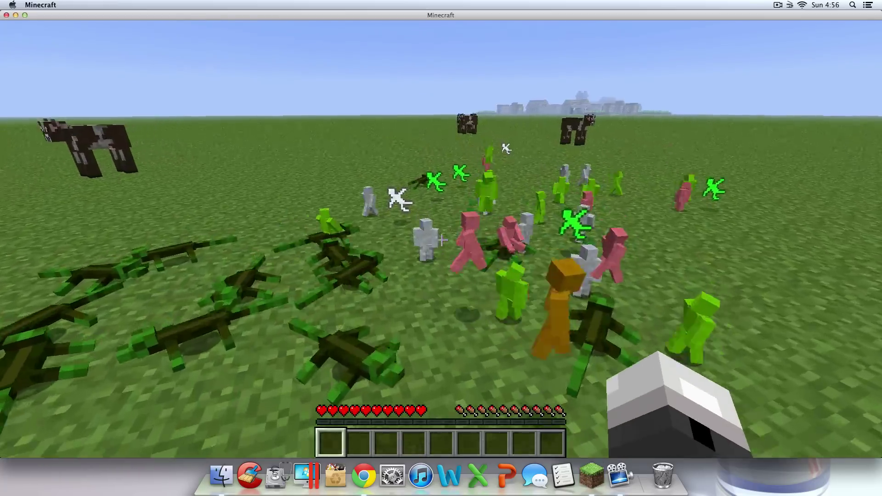
Watch the clay soldiers fight and ride the lizards with the HUD hidden, and restore the HUD.
key(F1)
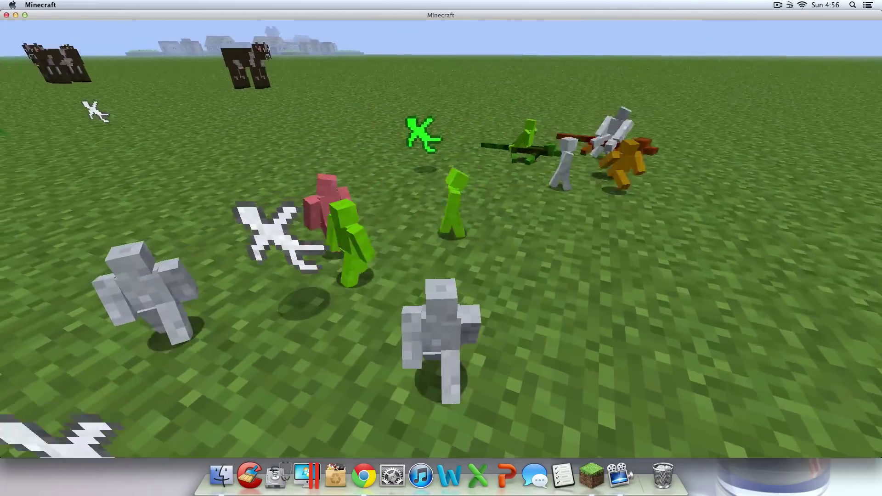
key(Tab)
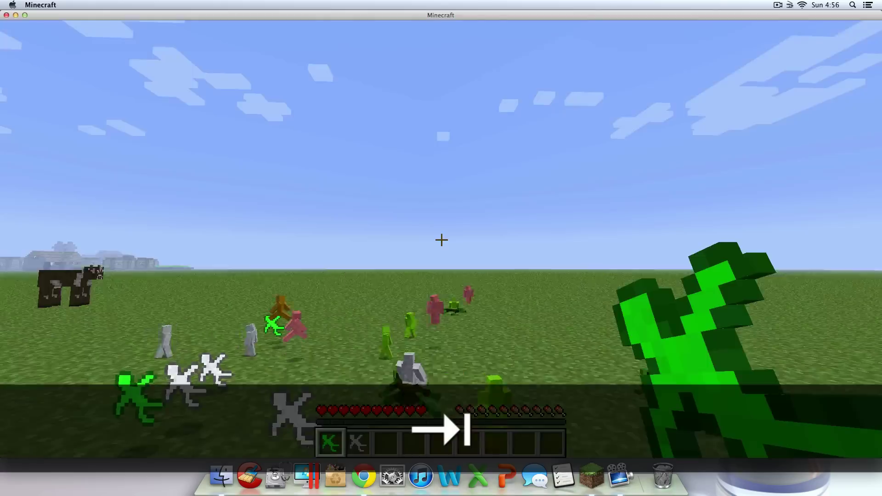
key(shift)
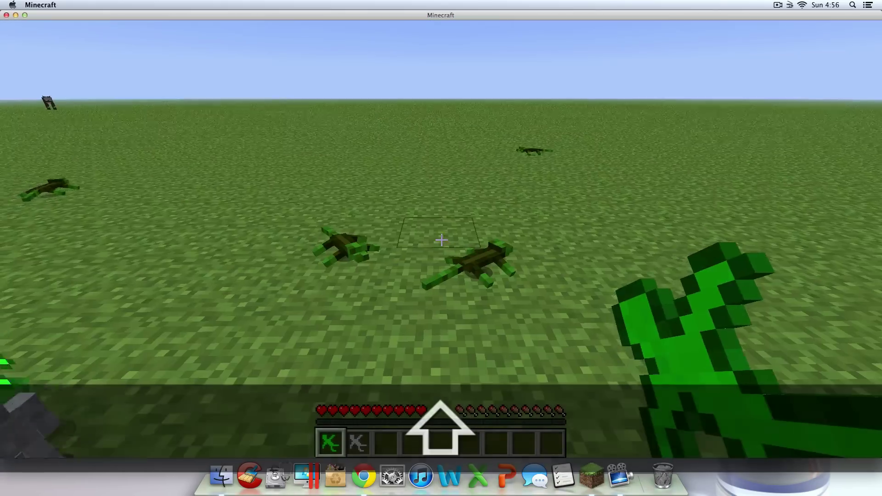
Walk across the battlefield and collect the dropped soldier dolls until the hotbar holds 16 green and 16 light grey ones.
key(w)
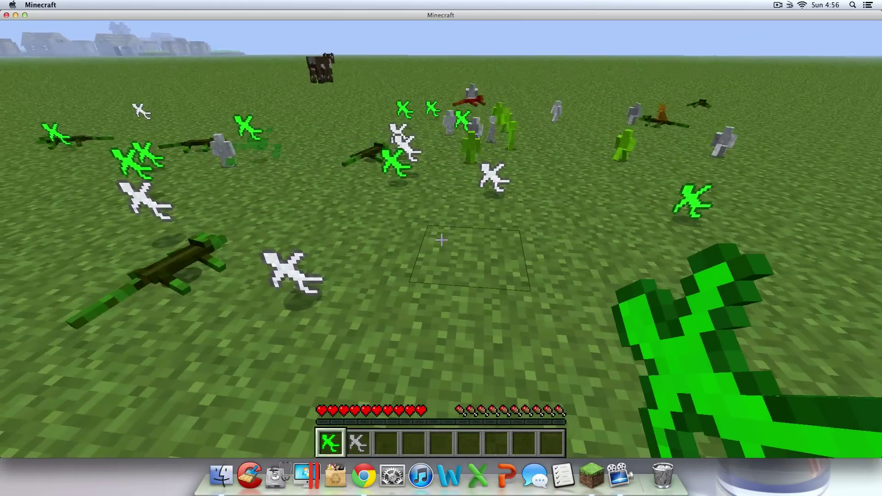
key(w)
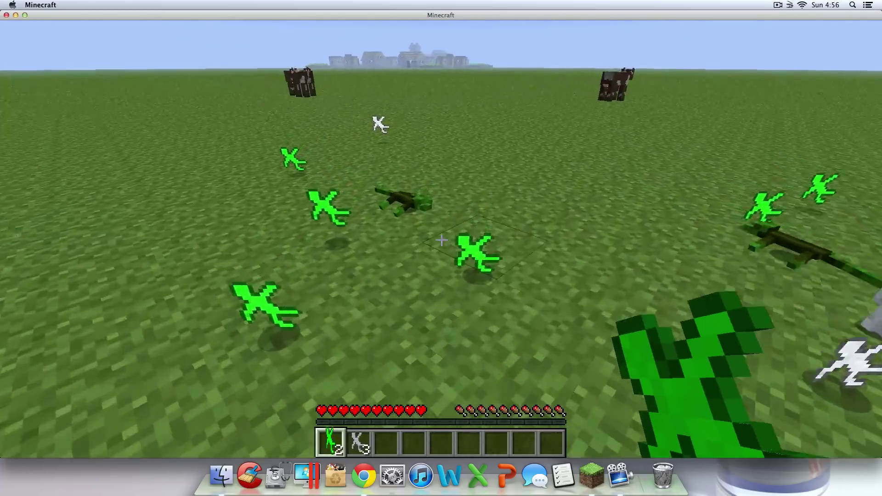
key(w)
key(w)
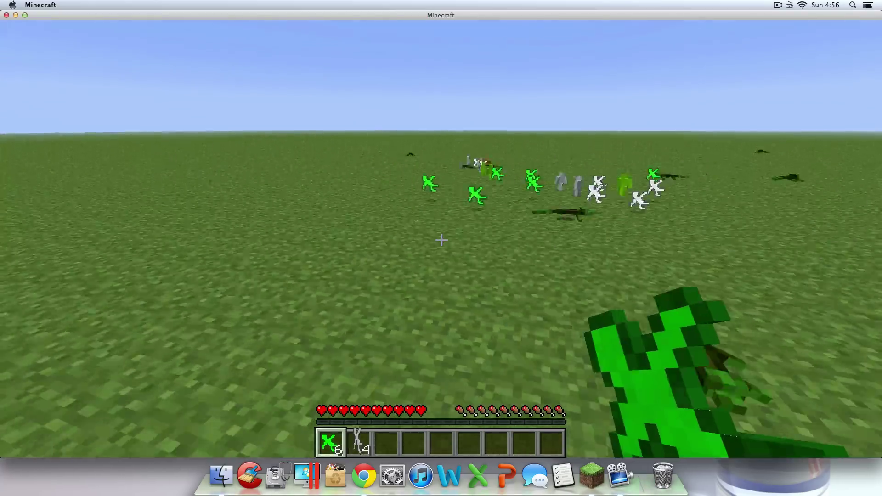
key(w)
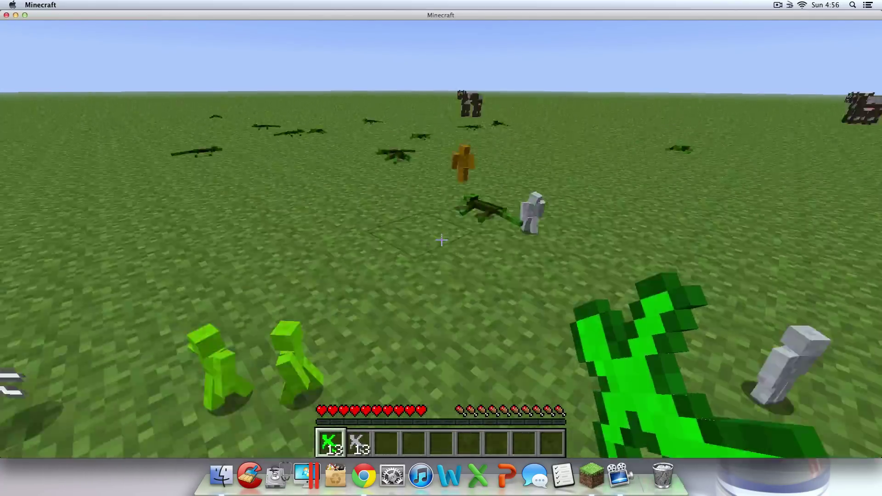
key(w)
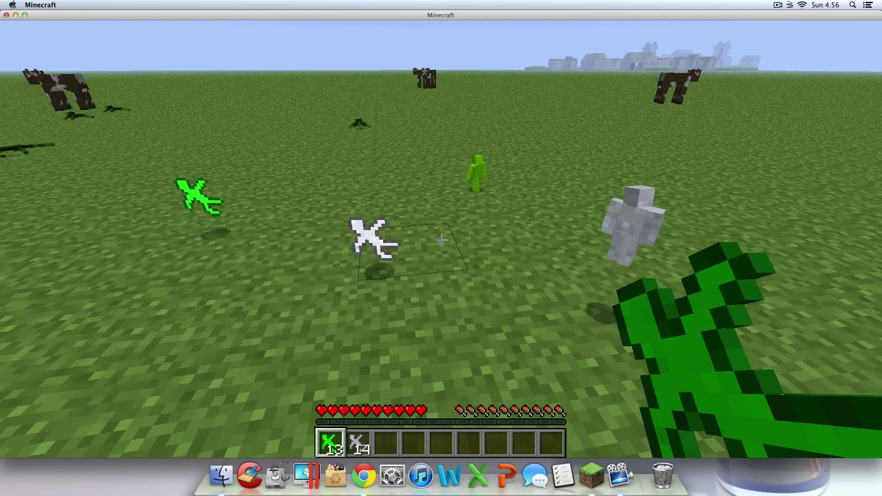
key(w)
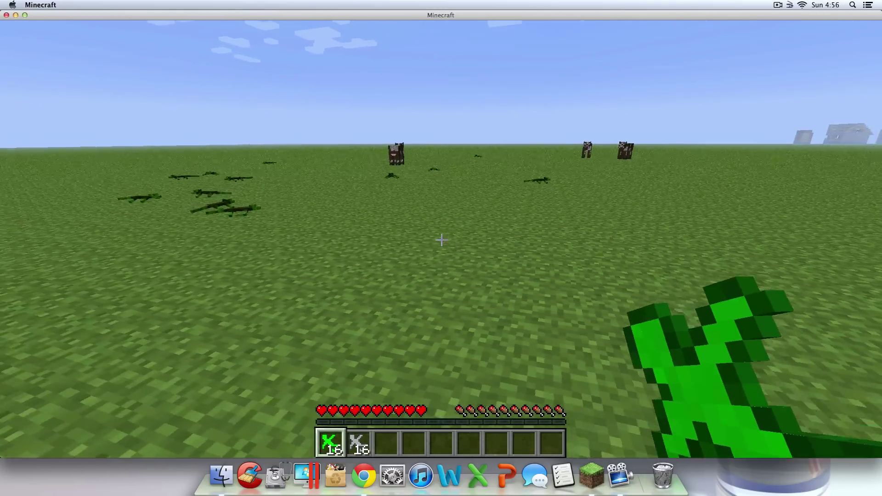
Add a Clay Disruptor from the item list to the hotbar and hold it in hand.
key(e)
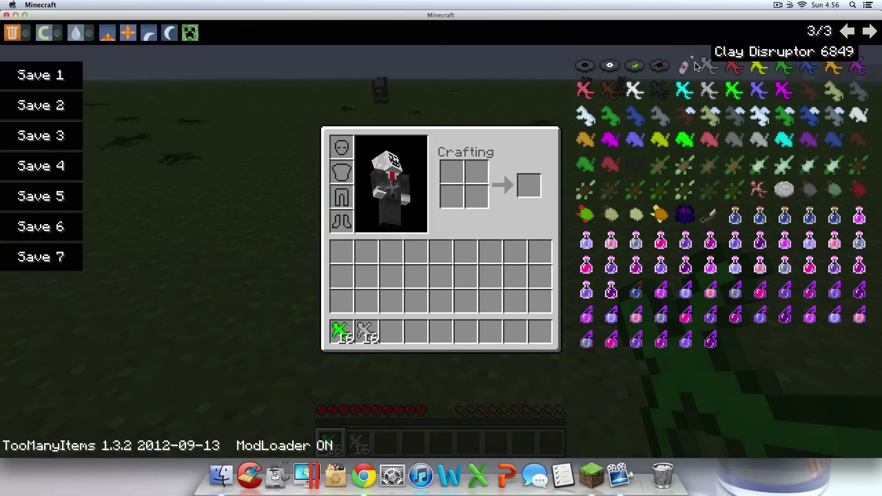
key(e)
scroll(441, 241, down, 3)
scroll(441, 241, up, 2)
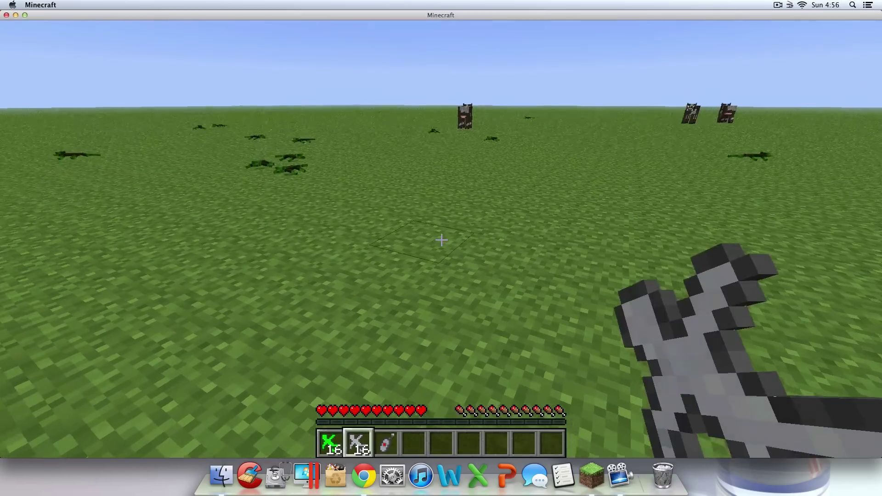
scroll(442, 240, down, 1)
Use the Clay Disruptor on the clay lizards scattered over the grass and pick up their drops.
right_click(441, 240)
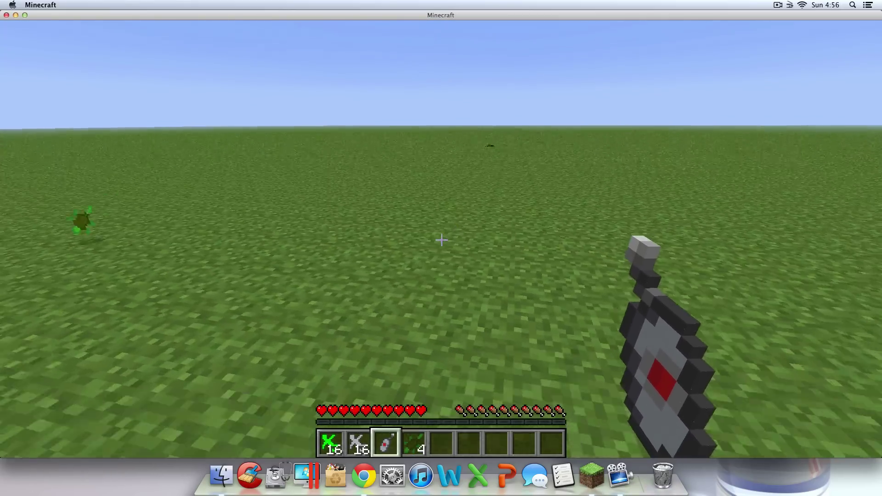
right_click(442, 240)
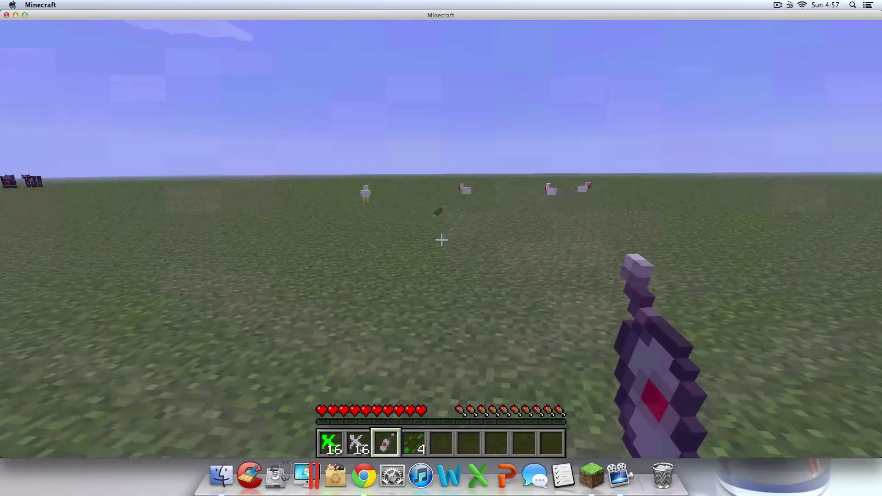
right_click(442, 240)
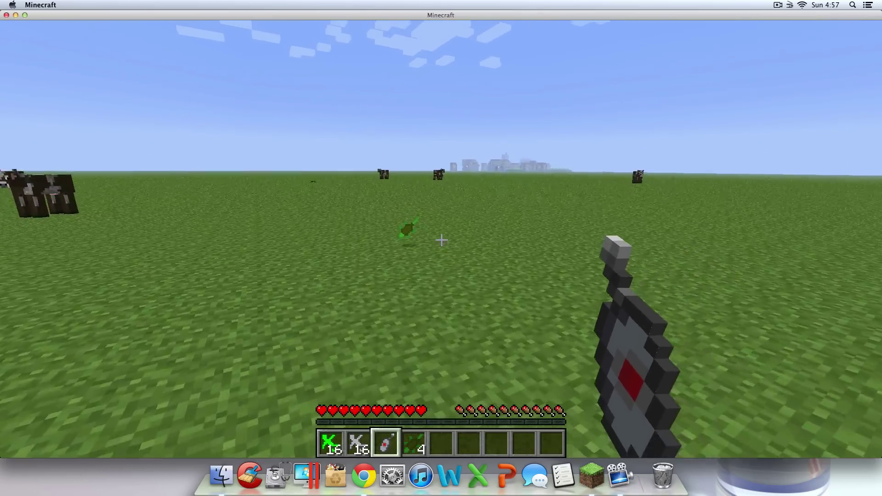
Switch the game mode to Creative and use the Clay Disruptor while moving toward the remaining clay lizard.
key(e)
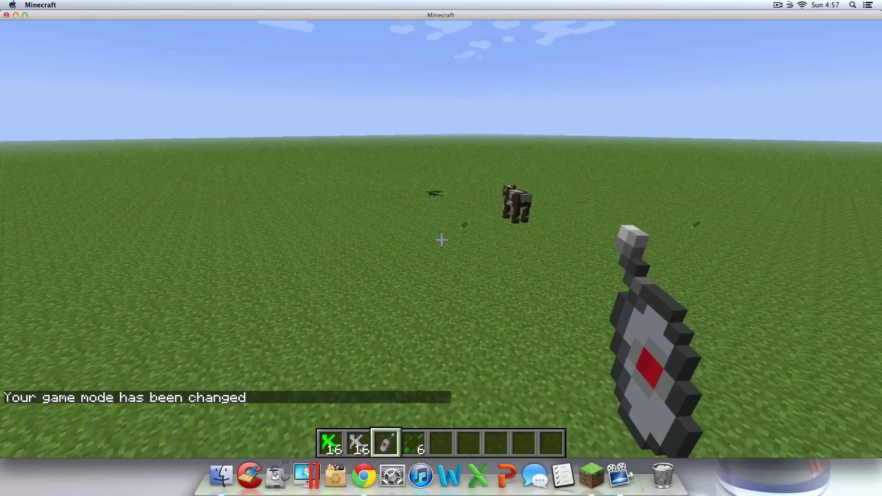
right_click(442, 240)
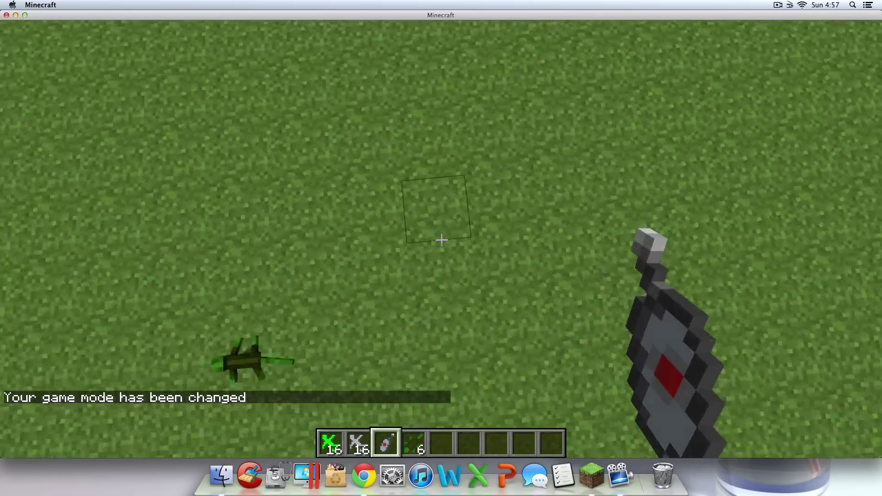
Use the Clay Disruptor on the remaining clay lizards and collect their drops until the hotbar stack holds 12.
right_click(441, 240)
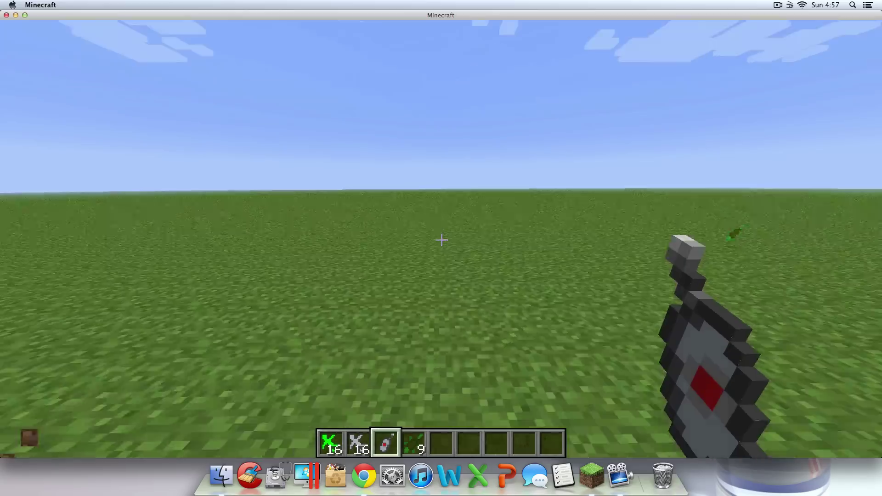
key(w)
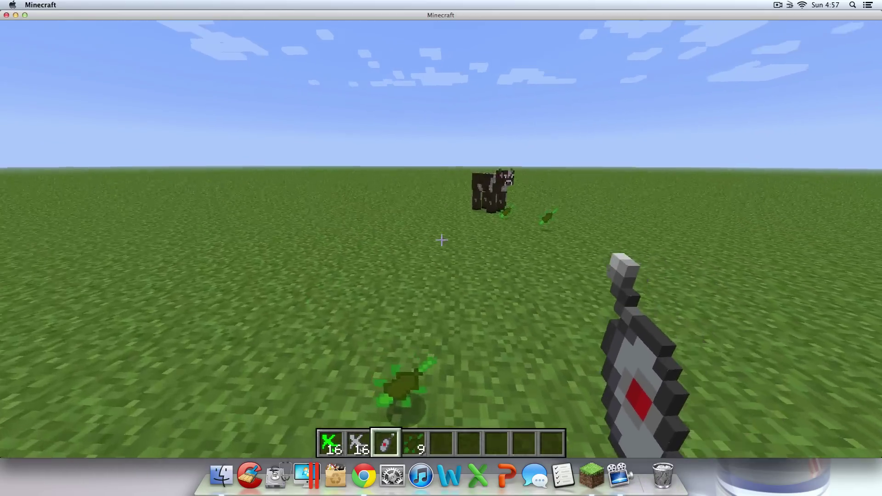
key(w)
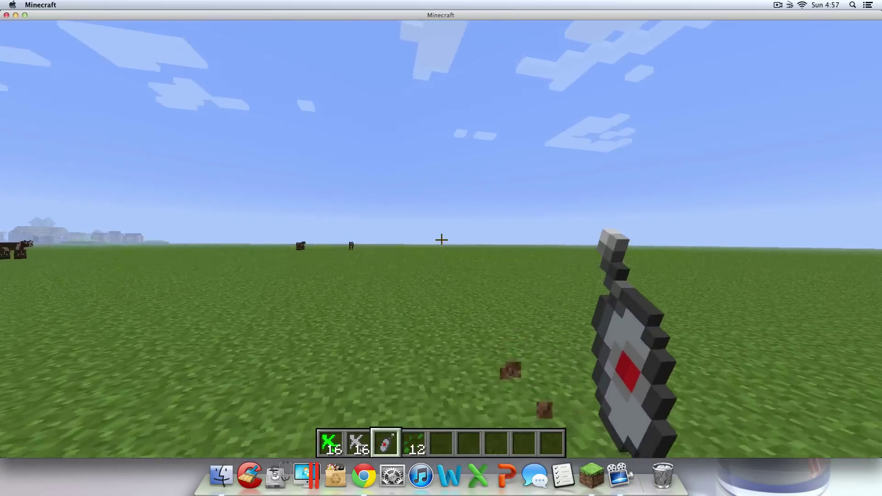
Search the grassland around the cows for leftover clay lizards and pick up their drops until the stack holds 14.
key(w)
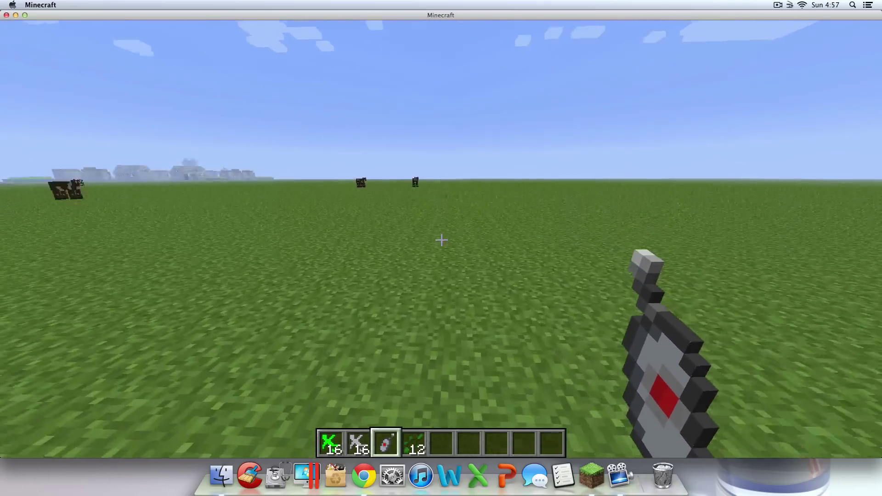
key(w)
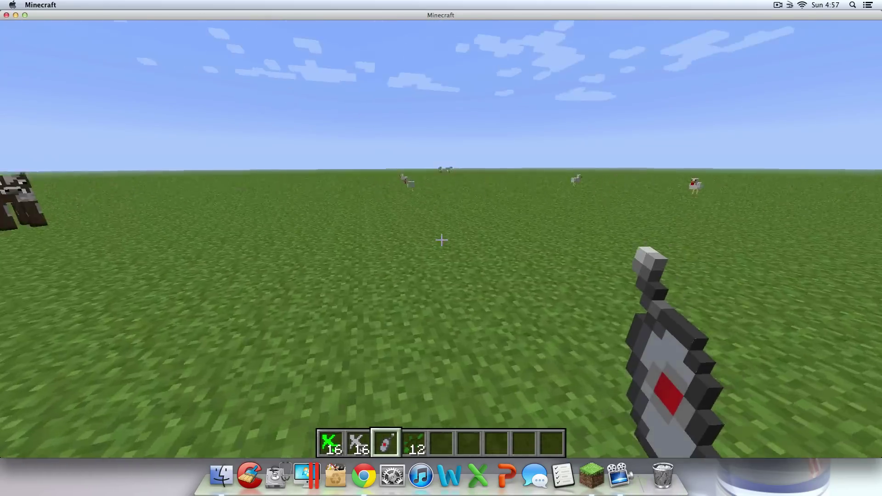
key(w)
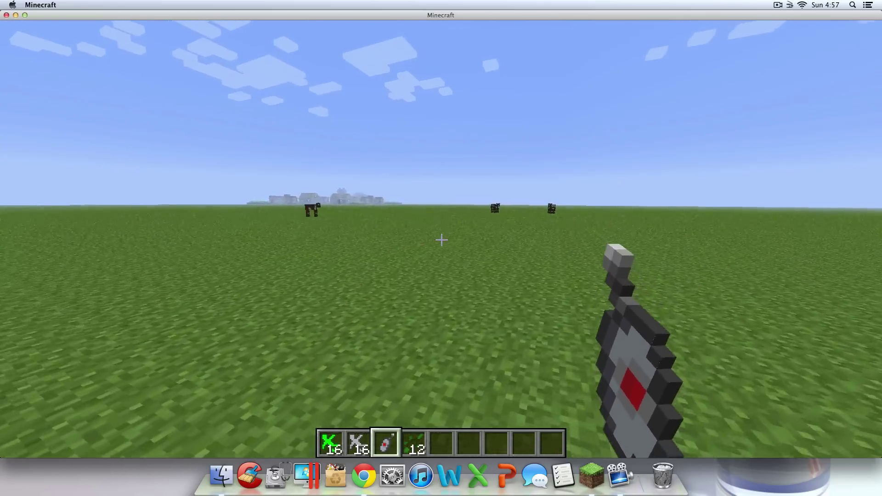
key(w)
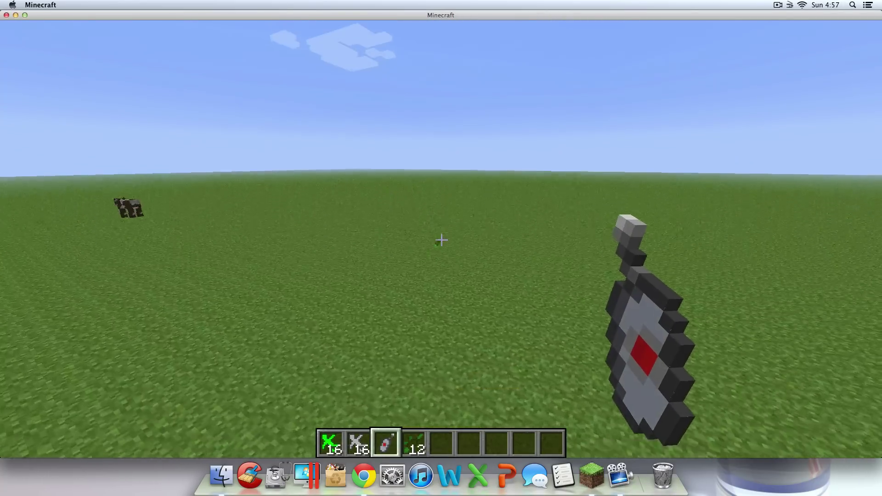
key(w)
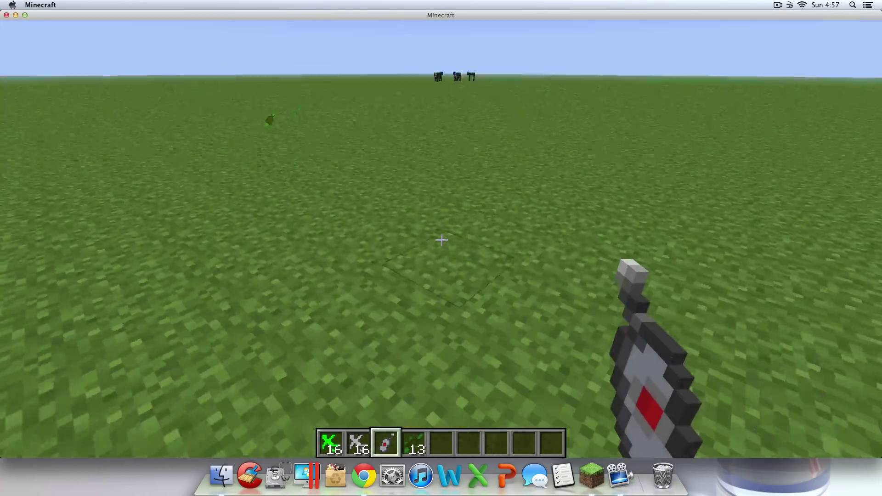
key(w)
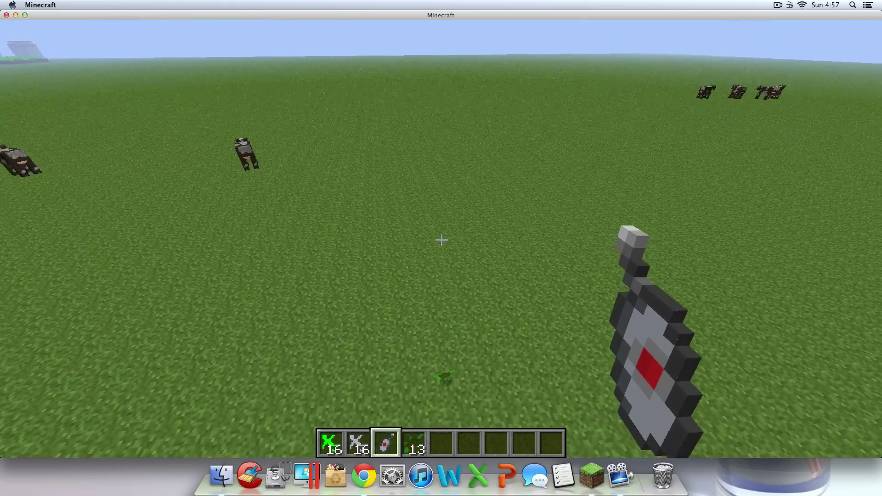
key(w)
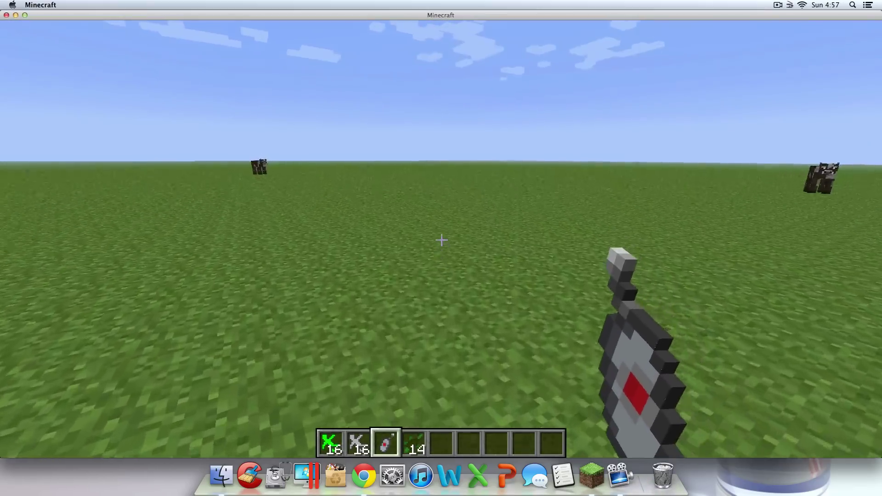
Walk on toward the cows, pause the game and open the ScreenFlow recording options.
key(w)
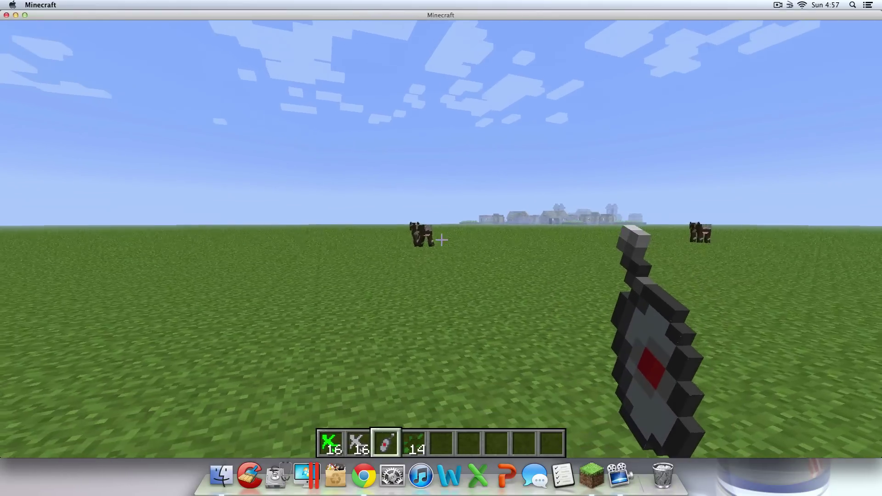
key(Escape)
click(778, 5)
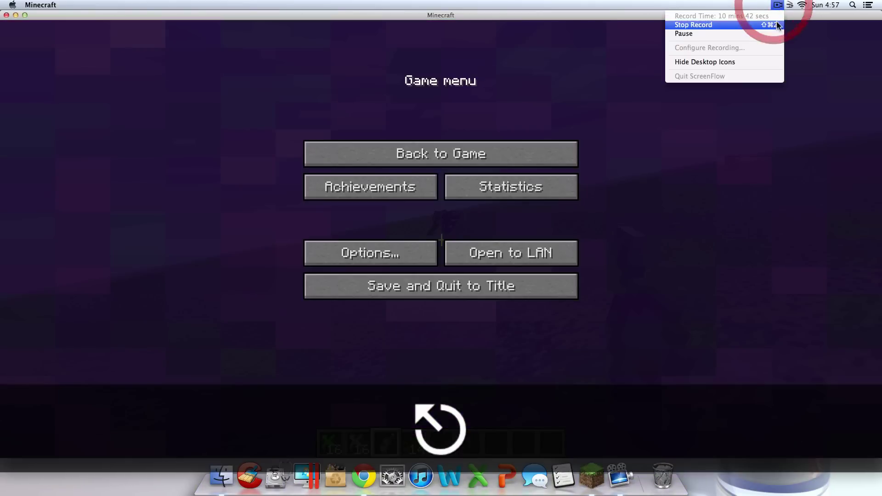